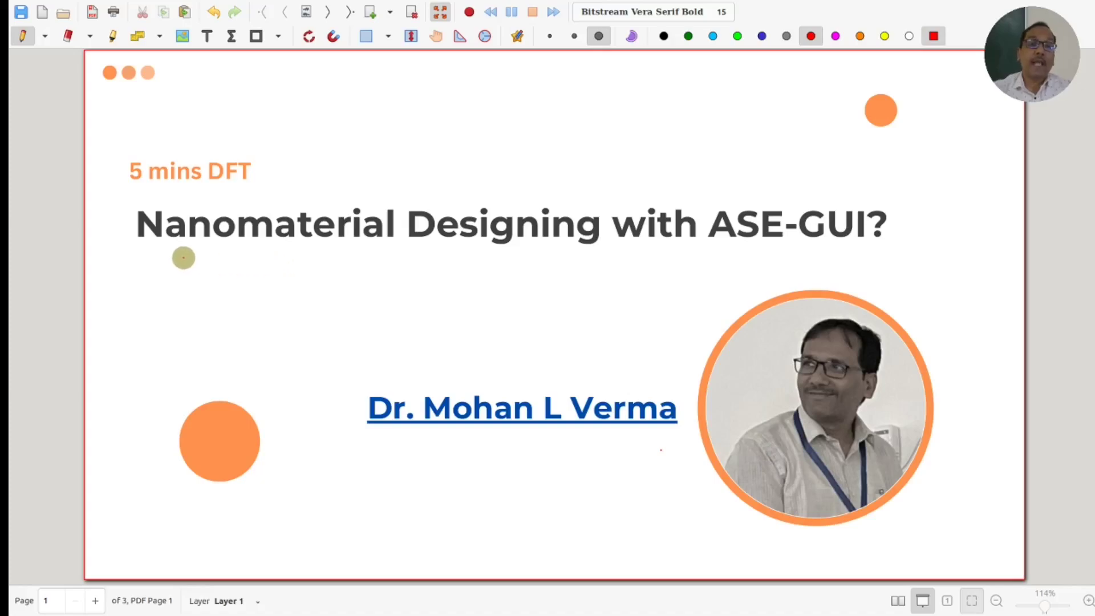
- On the title slide, underline 'Nanomaterial' and circle 'ASE-GUI' in red
mouse_move(176, 251)
left_mouse_down()
mouse_move(288, 245)
mouse_move(281, 253)
left_mouse_up()
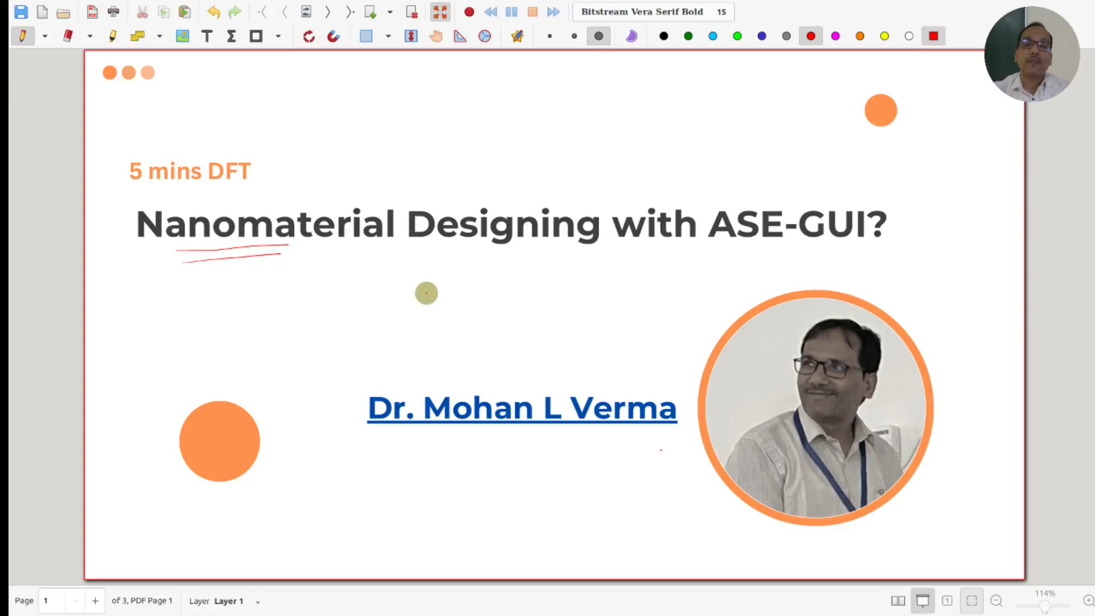
mouse_move(872, 207)
left_mouse_down()
mouse_move(819, 179)
mouse_move(851, 269)
left_mouse_up()
key("Page_Down")
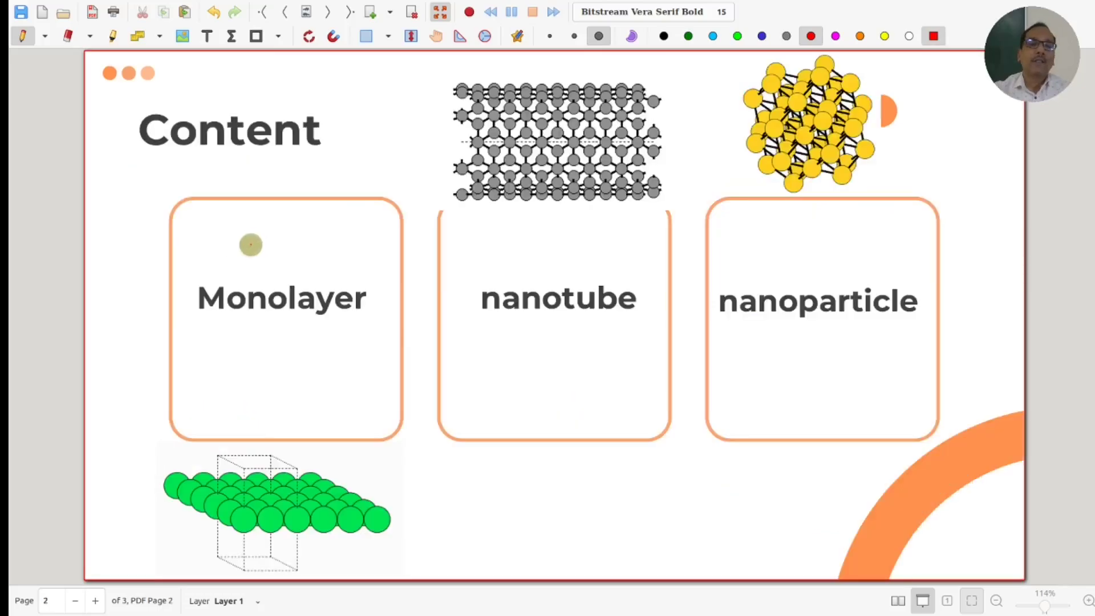
- On the Content slide, tick Monolayer, underline nanotube and nanoparticle, then advance to Let's Begin
left_click_drag(298, 264, 333, 249)
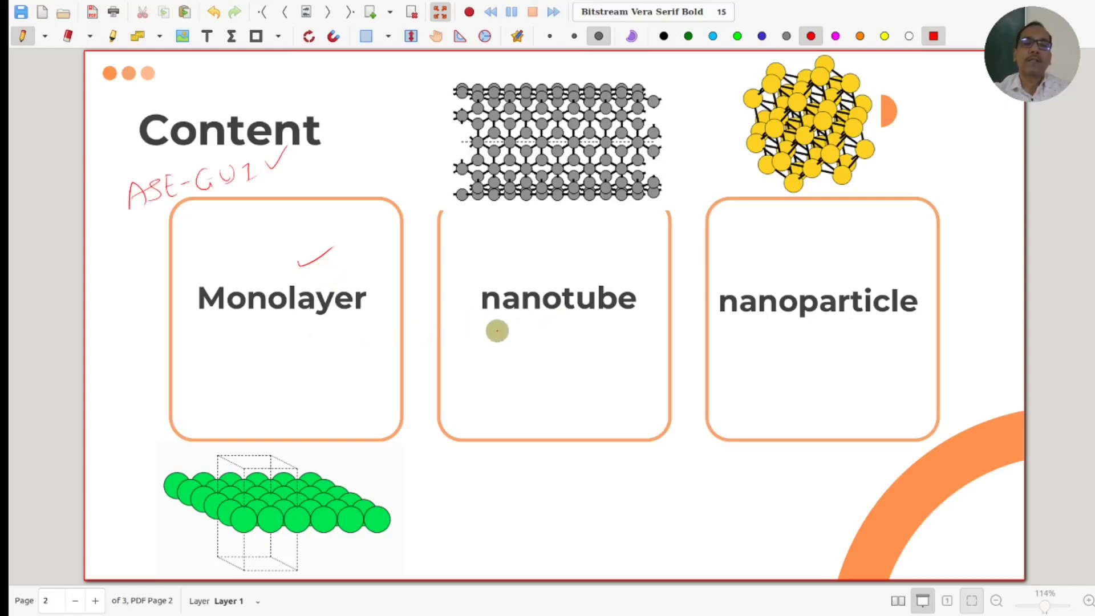
mouse_move(489, 328)
left_mouse_down()
mouse_move(609, 326)
mouse_move(584, 342)
left_mouse_up()
left_click_drag(737, 336, 861, 331)
left_click_drag(729, 362, 838, 362)
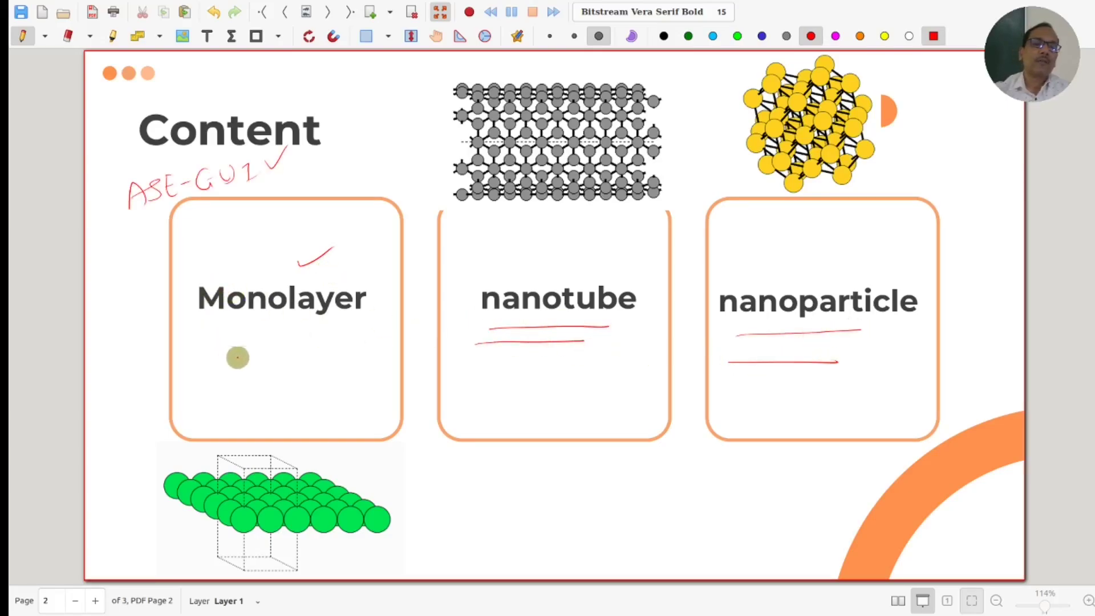
key("Page_Down")
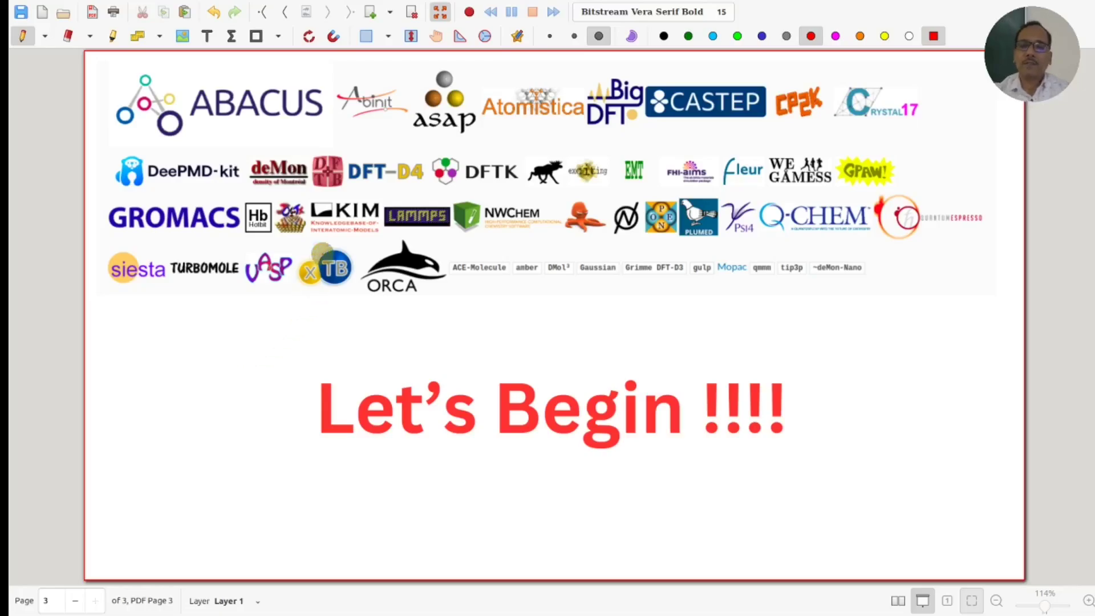
- Open a terminal, enlarge its text, and launch ASE GUI with 'ase gui'
key("ctrl+alt+t")
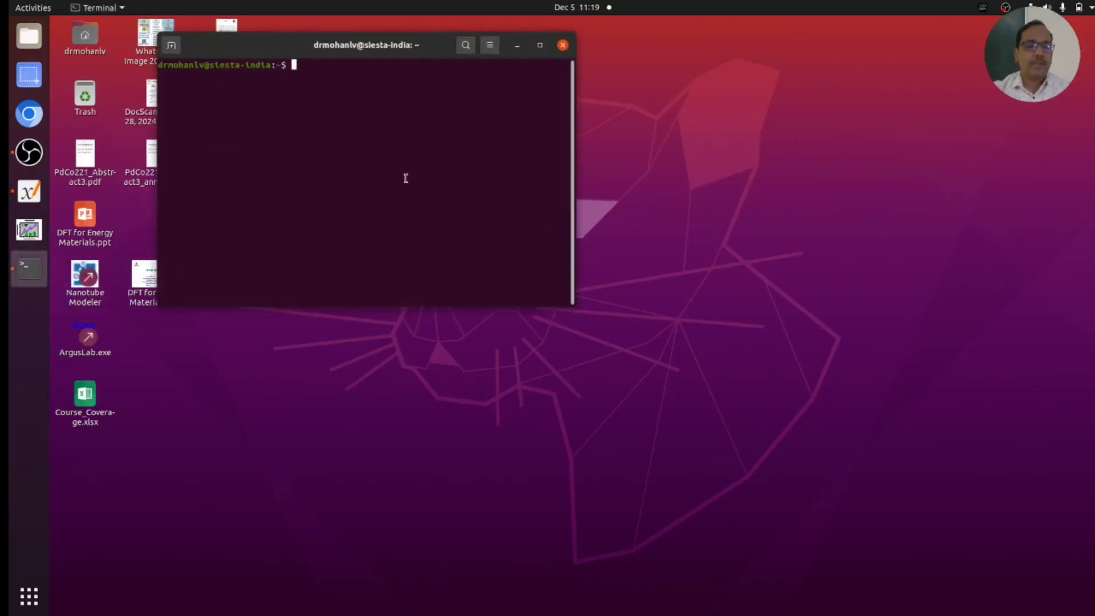
key("ctrl+plus")
key("ctrl+plus")
key("ctrl+plus")
type("a")
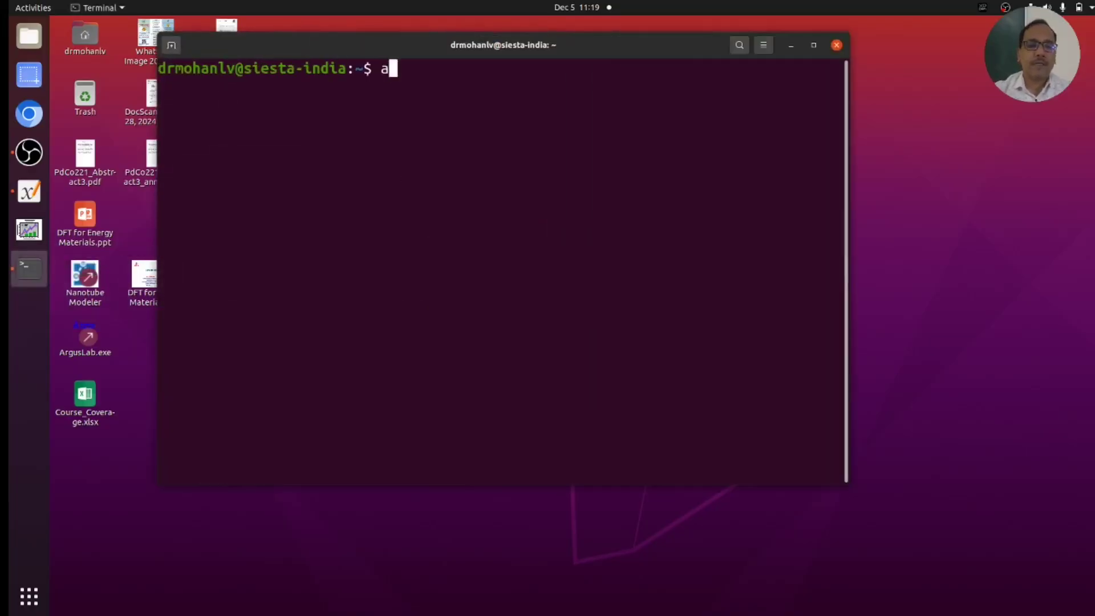
type("se gui")
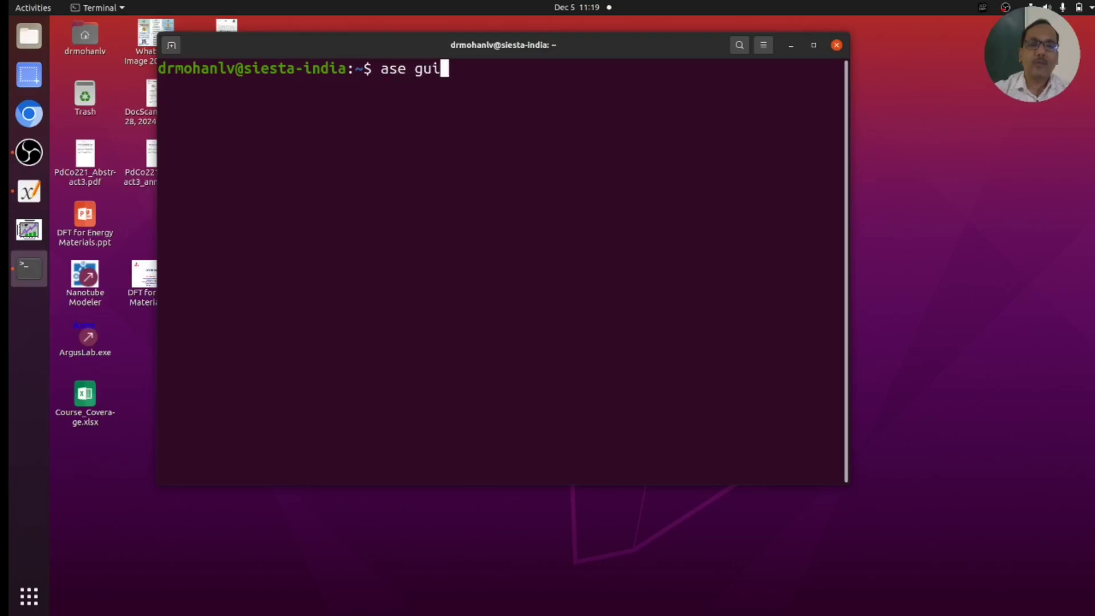
key("Return")
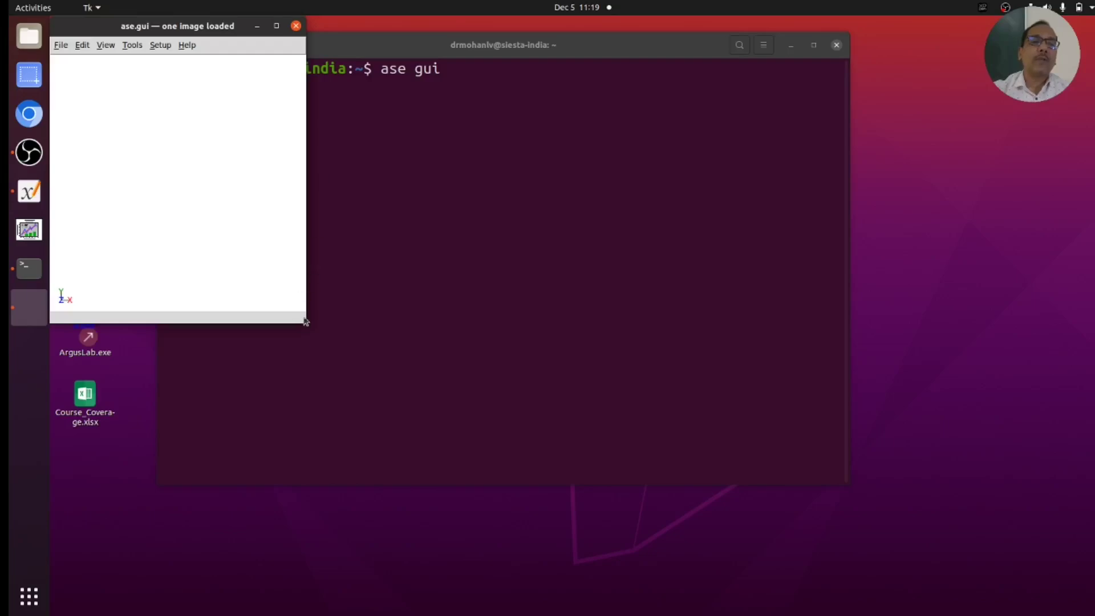
- Enlarge the empty ASE GUI window and look through the File and Setup menus
left_click_drag(302, 318, 451, 425)
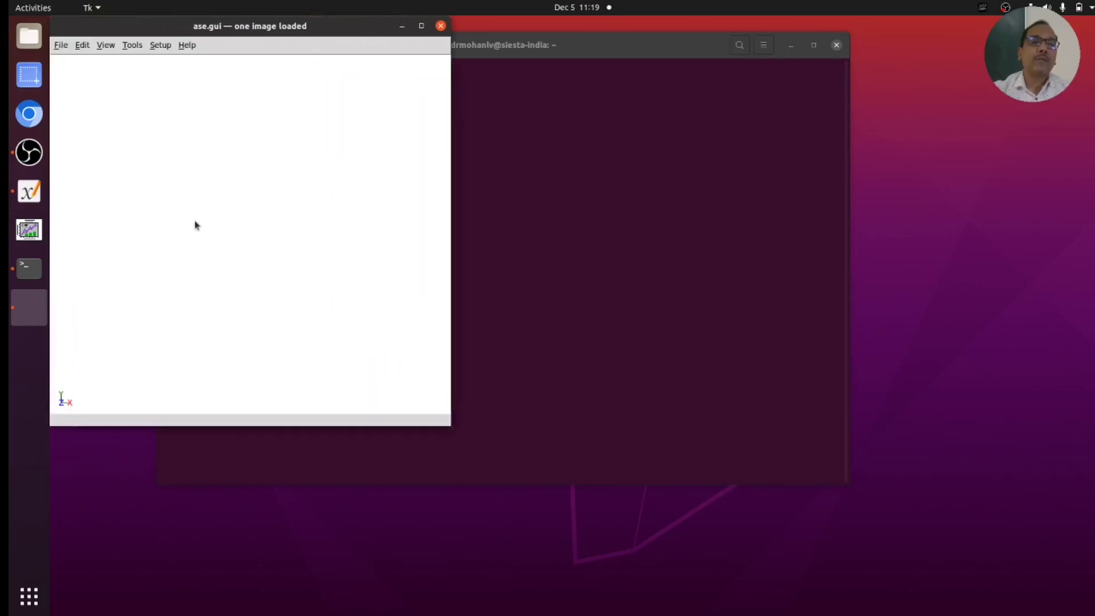
left_click(60, 44)
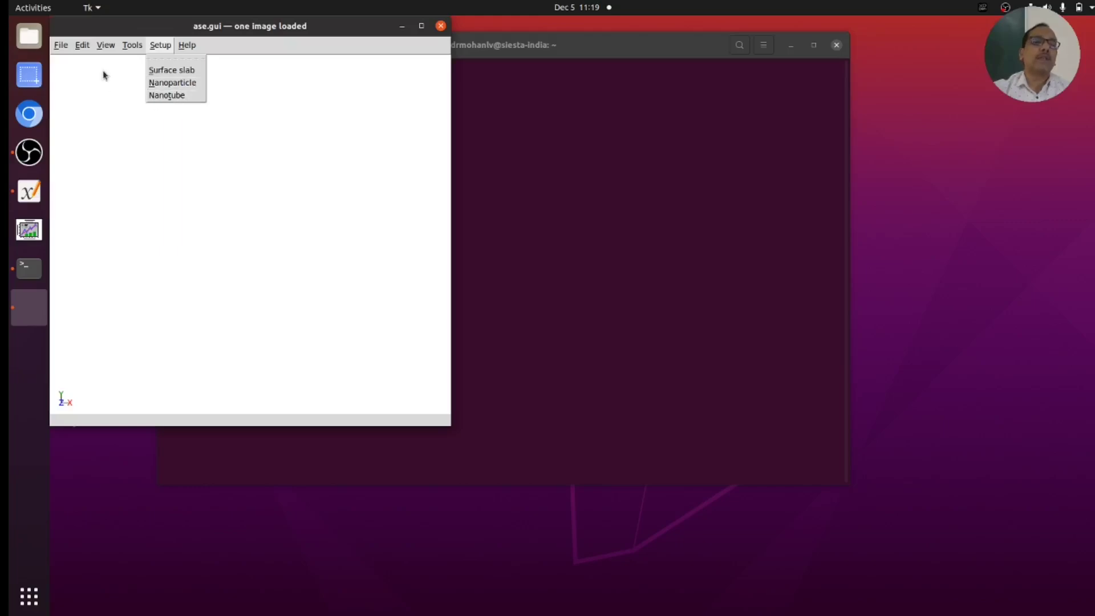
left_click(283, 47)
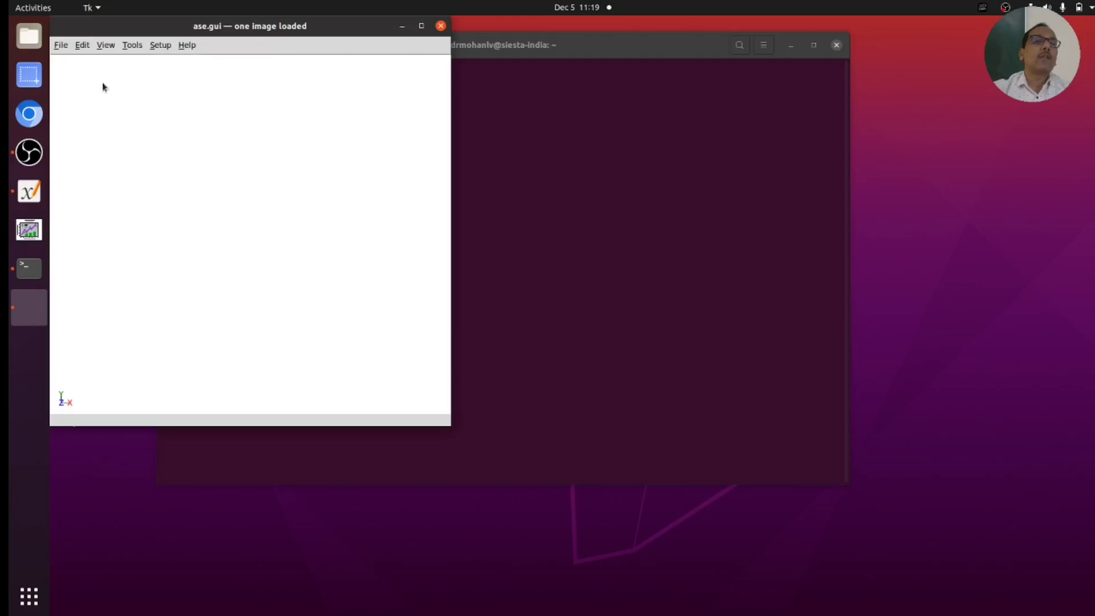
left_click(56, 48)
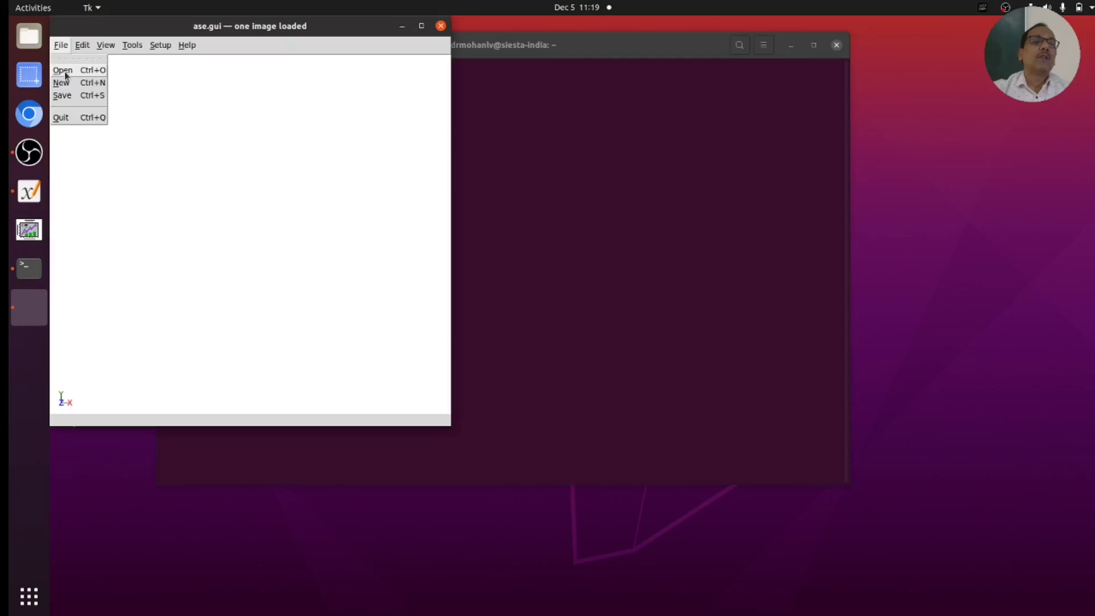
- Load Si.cif through the Open file dialog
left_click(64, 72)
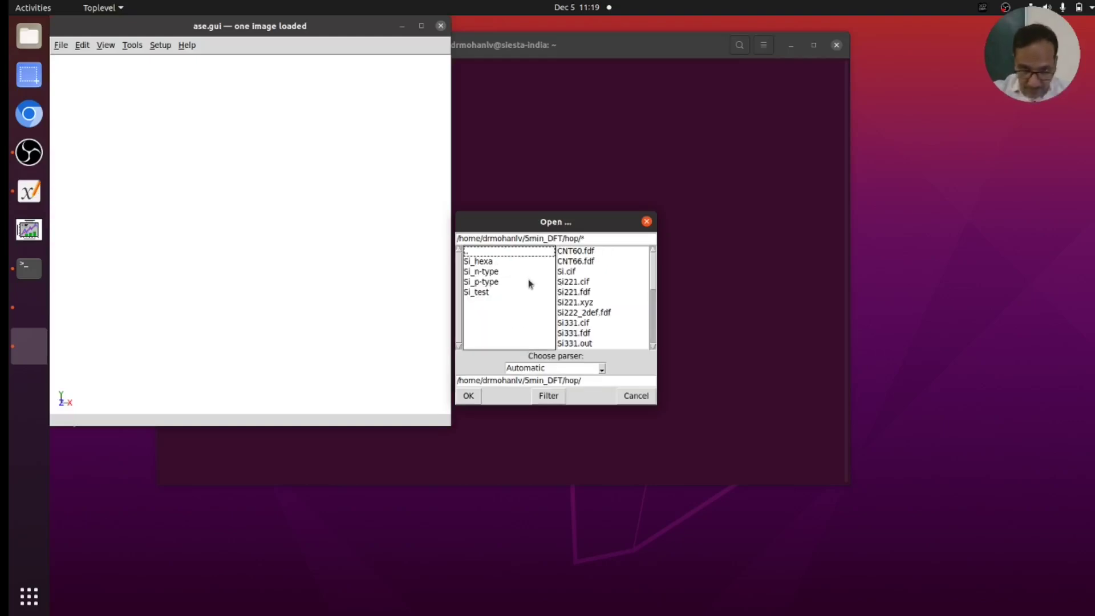
left_click(572, 273)
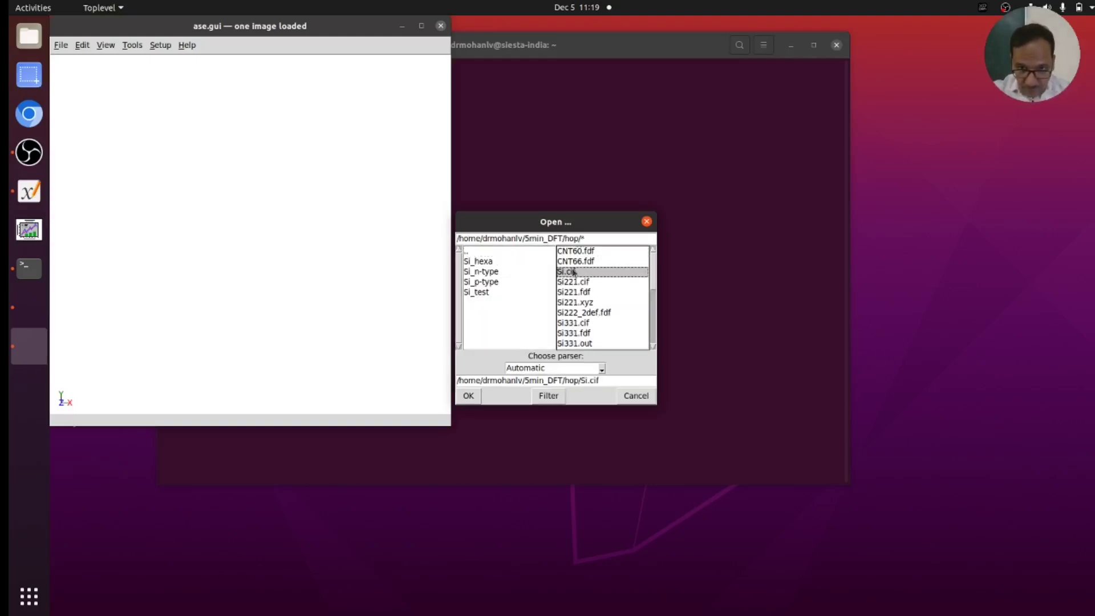
left_click(468, 395)
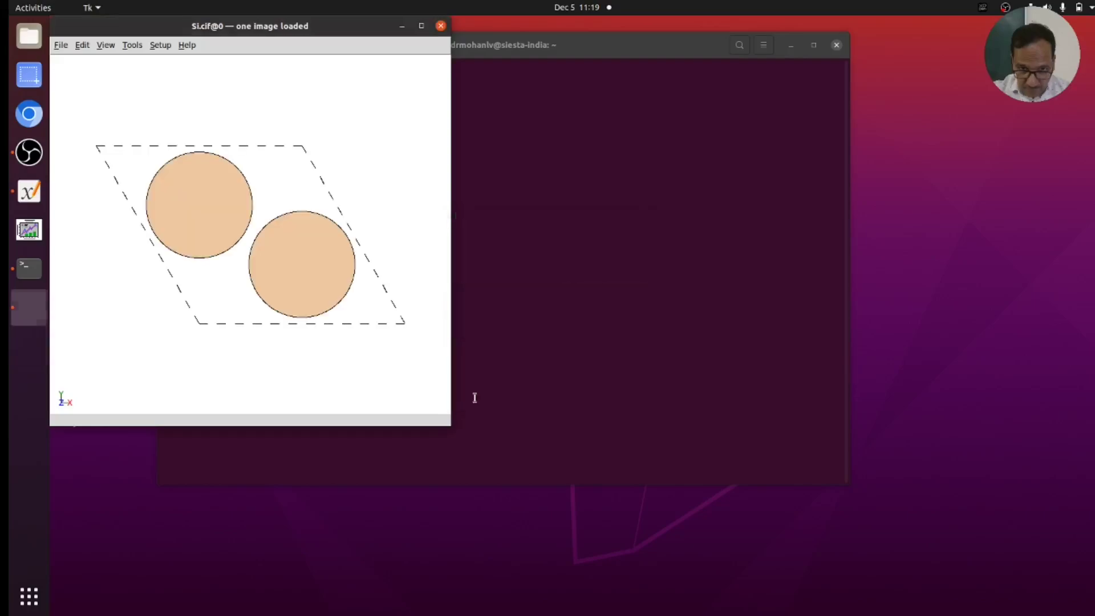
- Turn on Show bonds and rotate the silicon cell into a 3D view
left_click(106, 45)
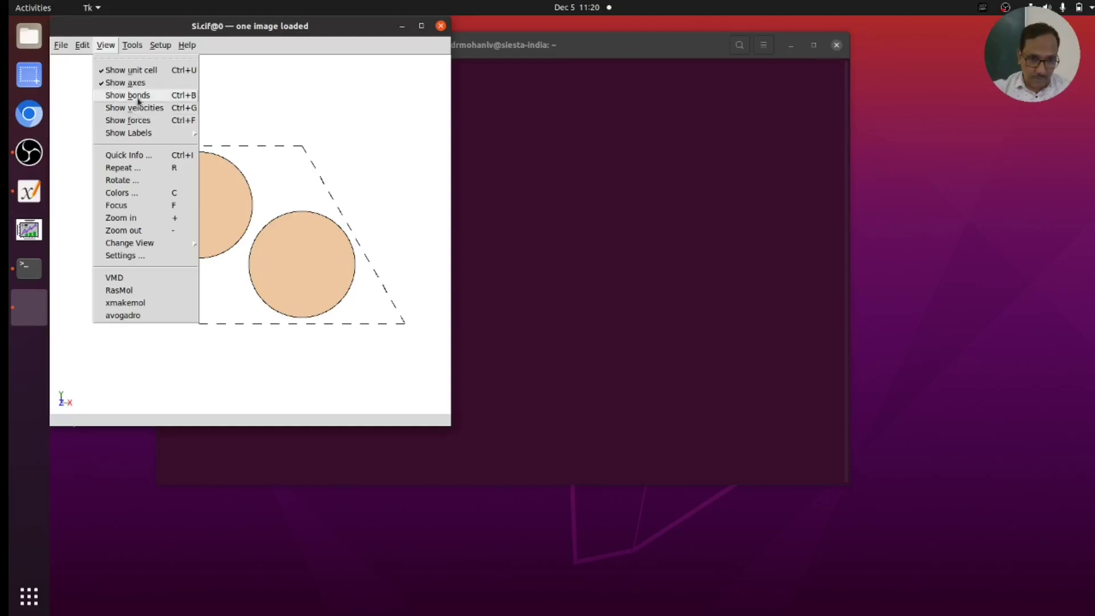
left_click(139, 97)
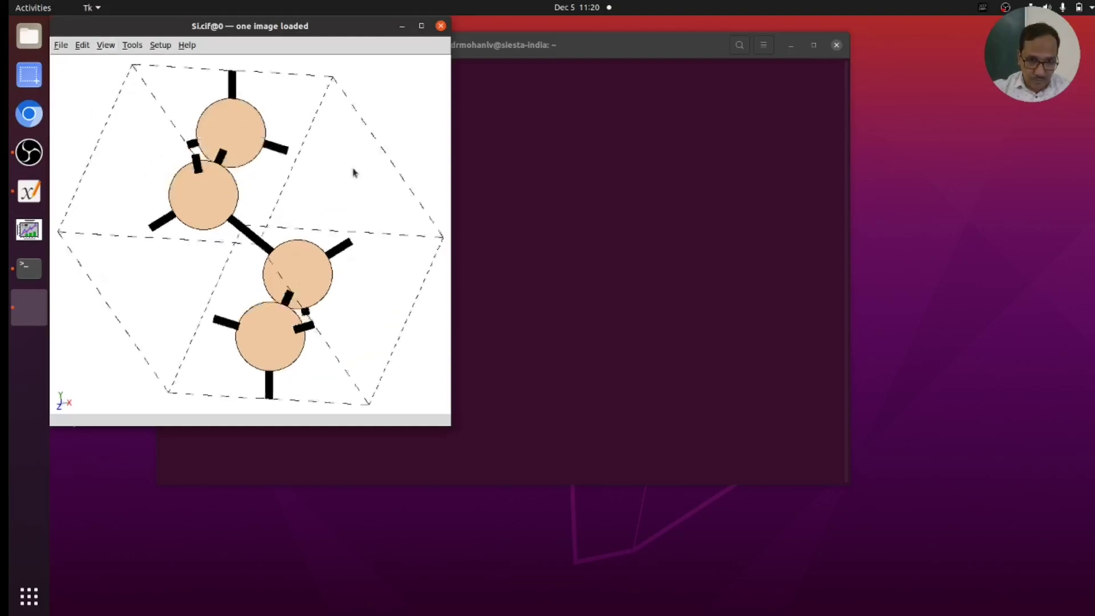
middle_click_drag(367, 139, 298, 238)
mouse_move(299, 238)
left_mouse_down()
mouse_move(364, 208)
mouse_move(350, 220)
mouse_move(353, 205)
left_mouse_up()
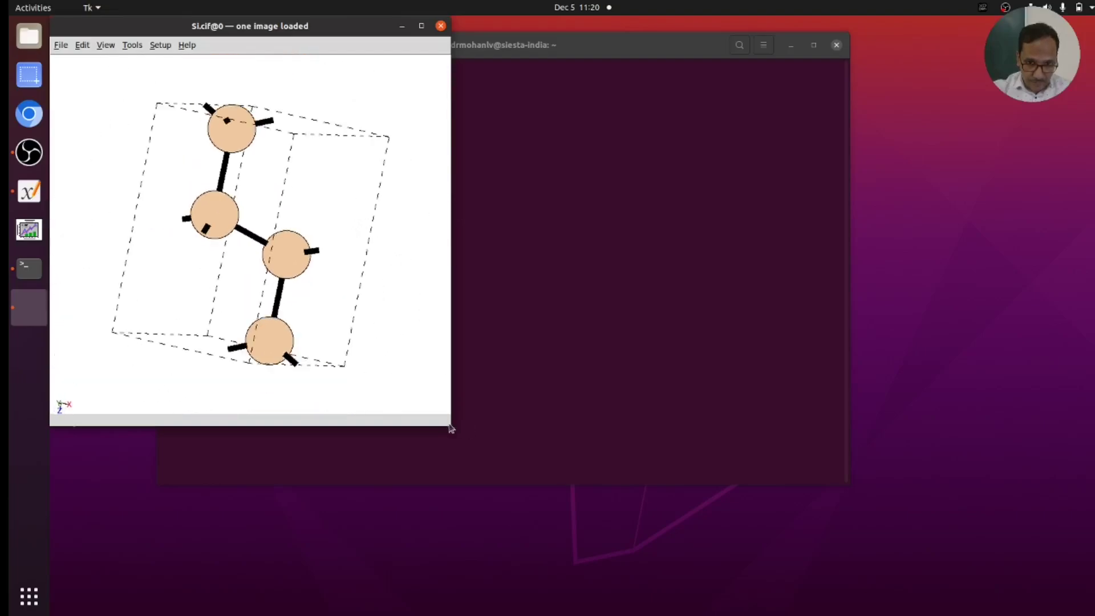
- Enlarge the viewer window and rotate the silicon structure upright
left_click_drag(450, 426, 626, 539)
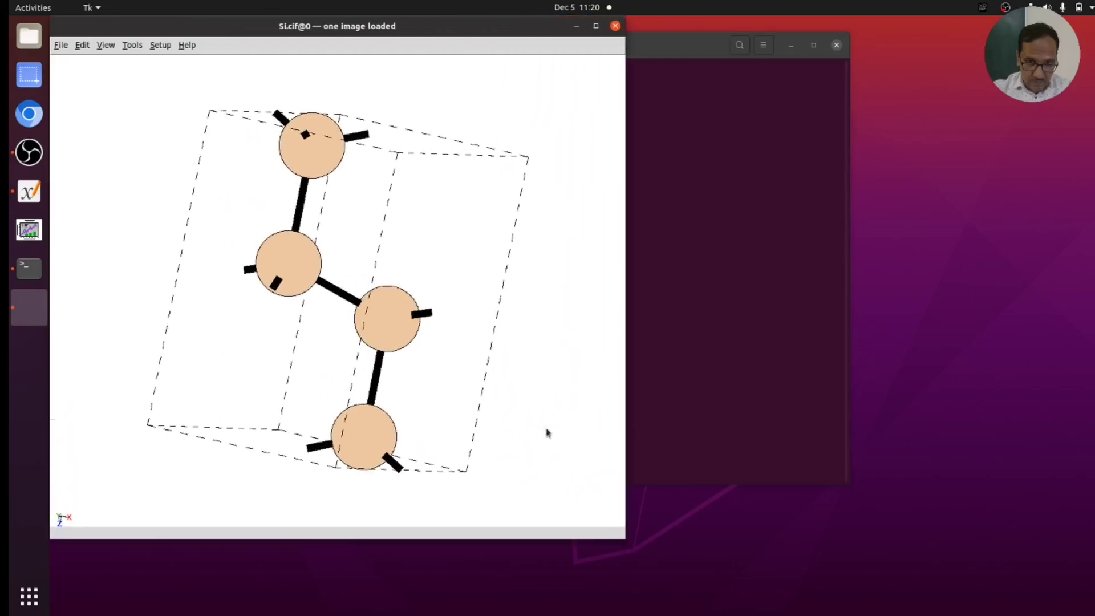
mouse_move(492, 320)
left_mouse_down()
mouse_move(501, 298)
mouse_move(531, 313)
mouse_move(485, 276)
mouse_move(488, 310)
mouse_move(464, 287)
left_mouse_up()
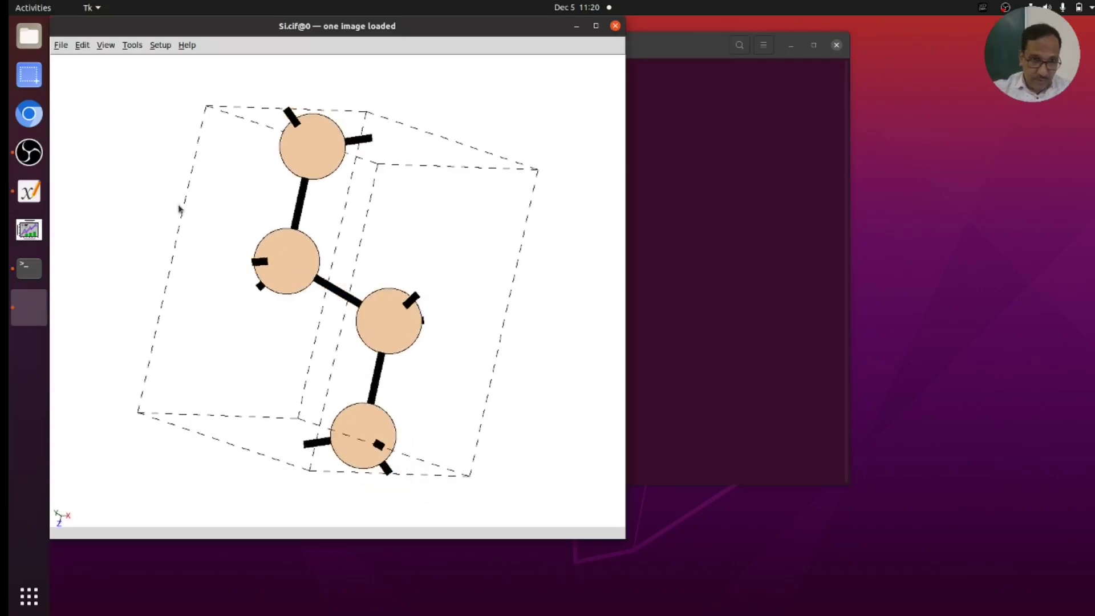
mouse_move(179, 209)
left_mouse_down()
mouse_move(406, 207)
mouse_move(486, 177)
left_mouse_up()
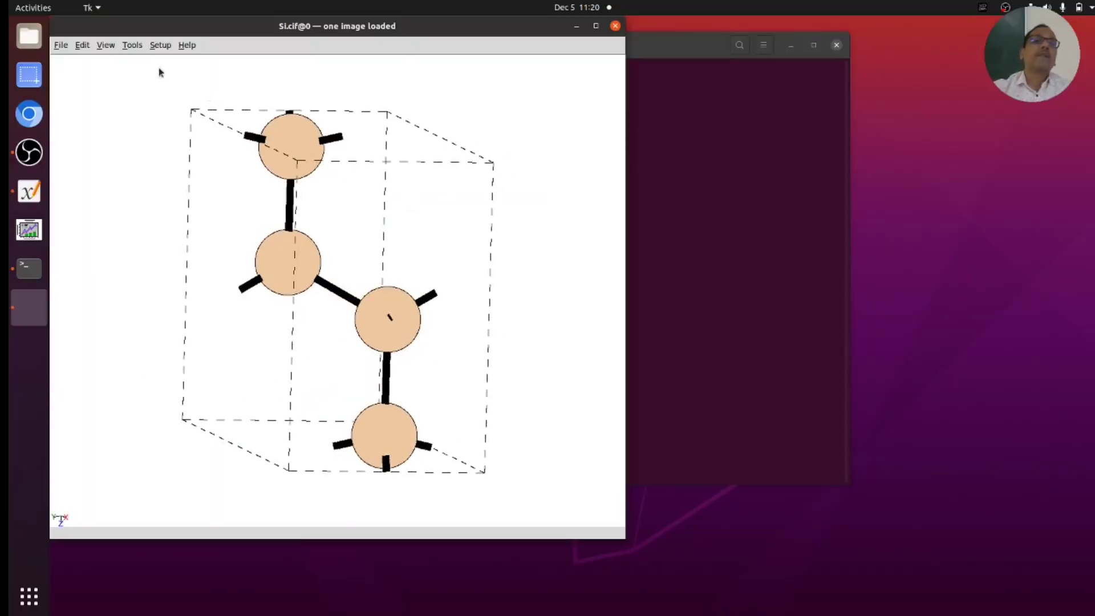
left_click(106, 47)
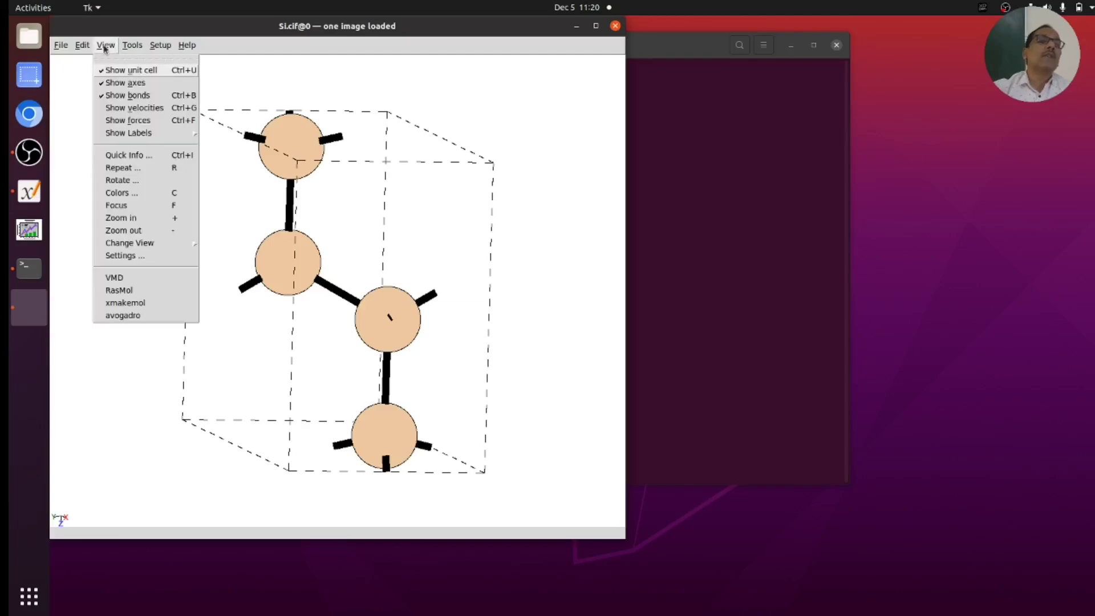
left_click(154, 174)
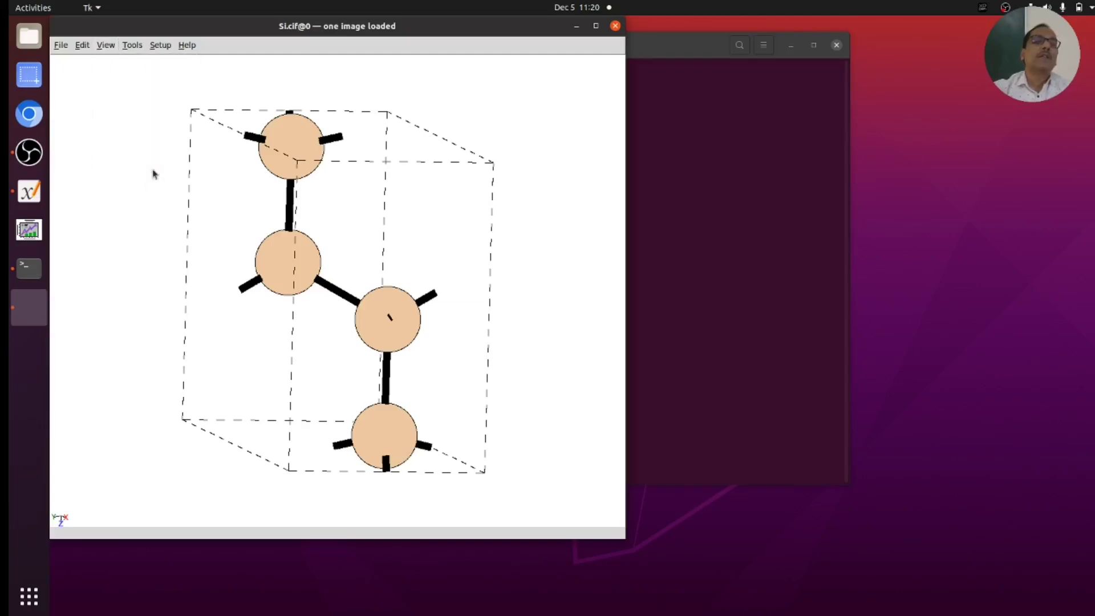
- Set the Repeat counts to 4, 4, 1 for the silicon structure
left_click_drag(415, 32, 771, 53)
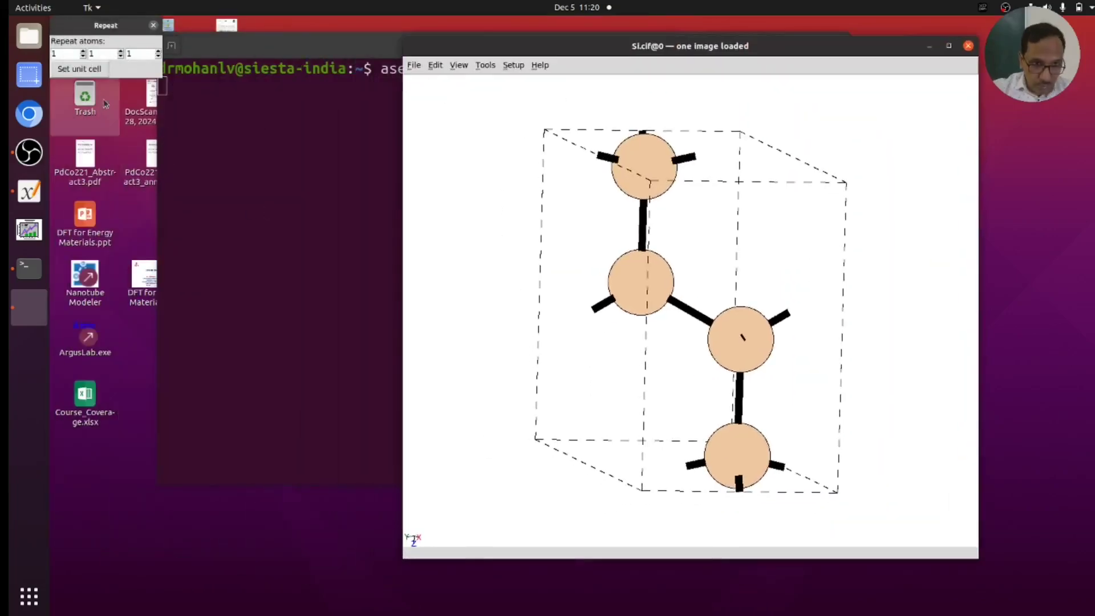
left_click(83, 51)
left_click(84, 51)
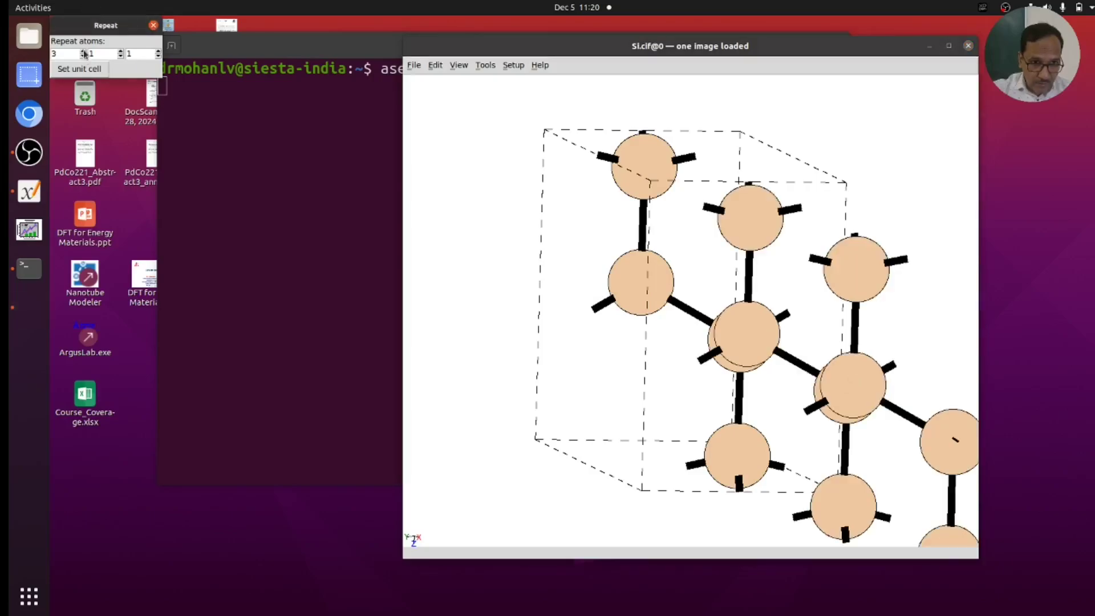
left_click(84, 51)
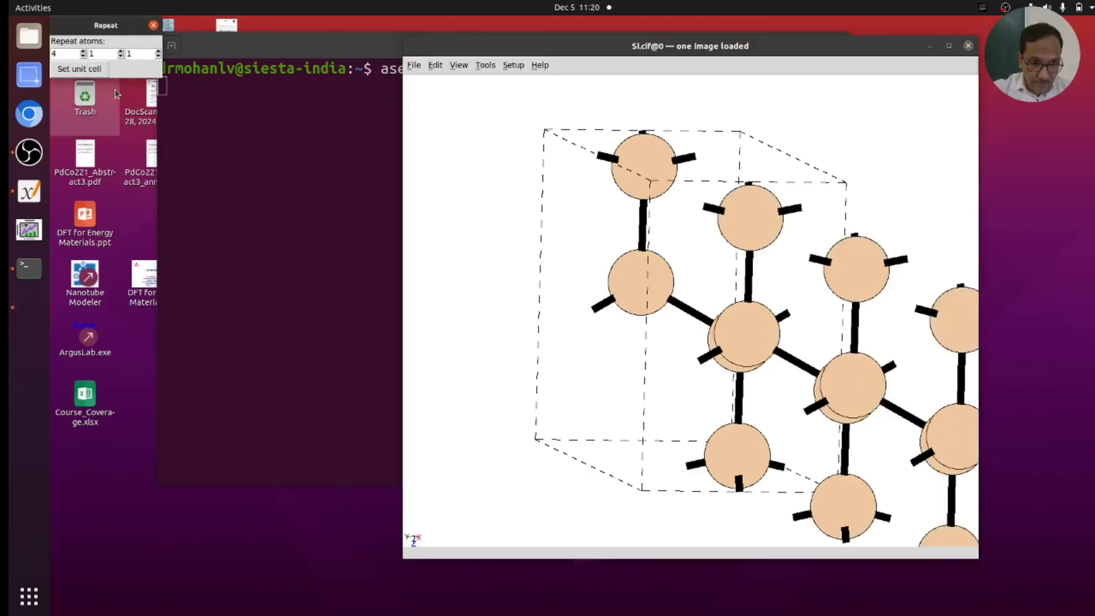
left_click(121, 51)
left_click(121, 51)
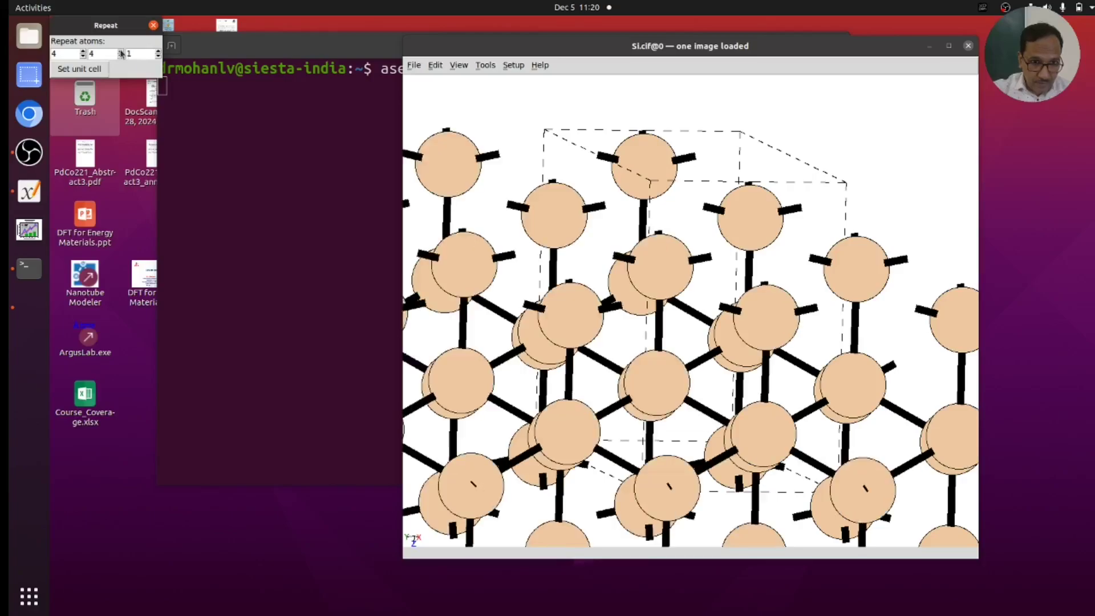
scroll(518, 166, "down", 1)
scroll(519, 165, "down", 1)
scroll(519, 166, "down", 1)
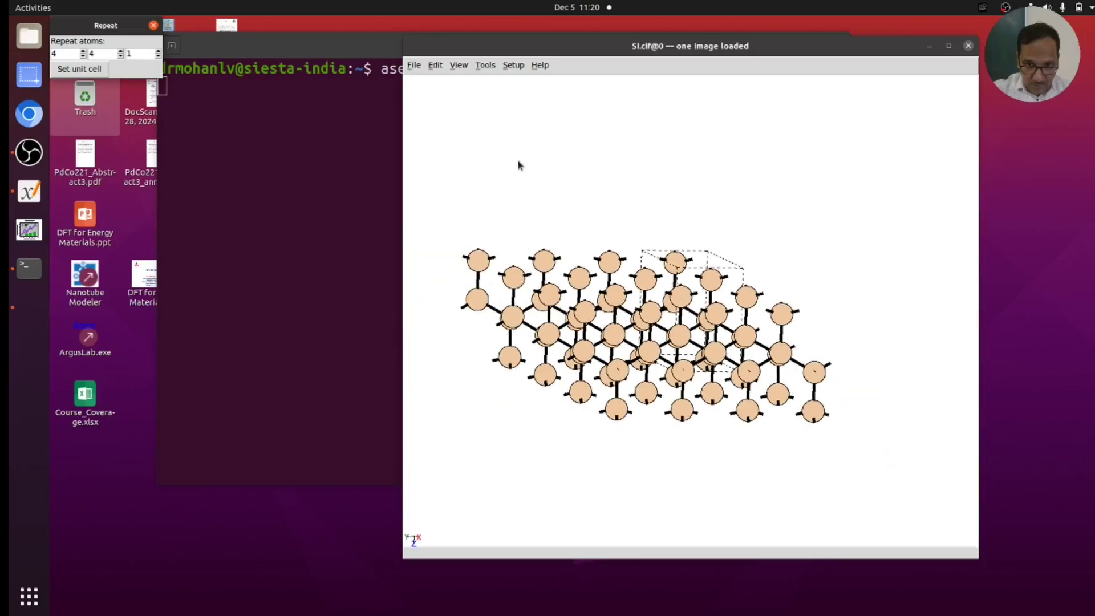
- Turn the repeats into one unit cell and view the lattice from the top
left_click(83, 71)
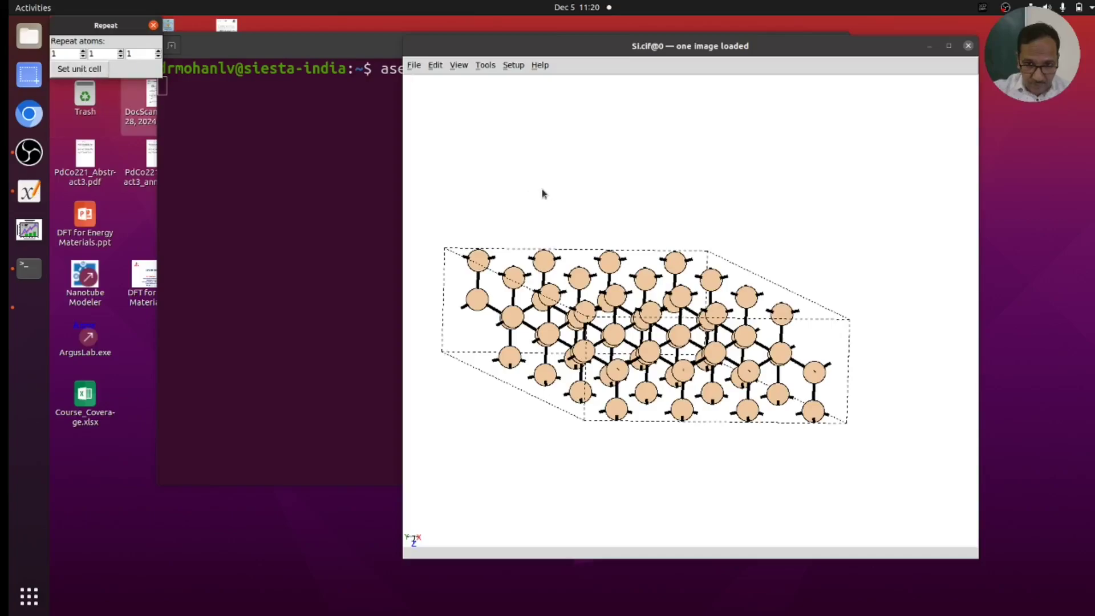
mouse_move(542, 191)
middle_mouse_down()
mouse_move(528, 224)
mouse_move(584, 178)
mouse_move(542, 194)
mouse_move(606, 186)
mouse_move(576, 163)
mouse_move(591, 213)
mouse_move(564, 183)
mouse_move(581, 176)
middle_mouse_up()
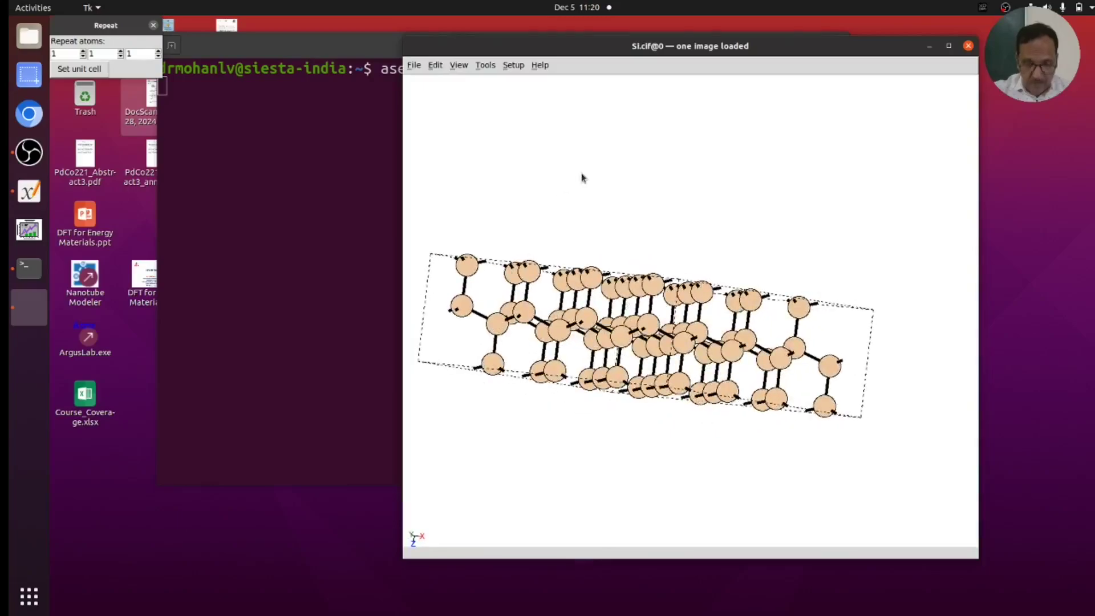
mouse_move(656, 206)
middle_mouse_down()
mouse_move(648, 180)
mouse_move(647, 232)
mouse_move(635, 227)
middle_mouse_up()
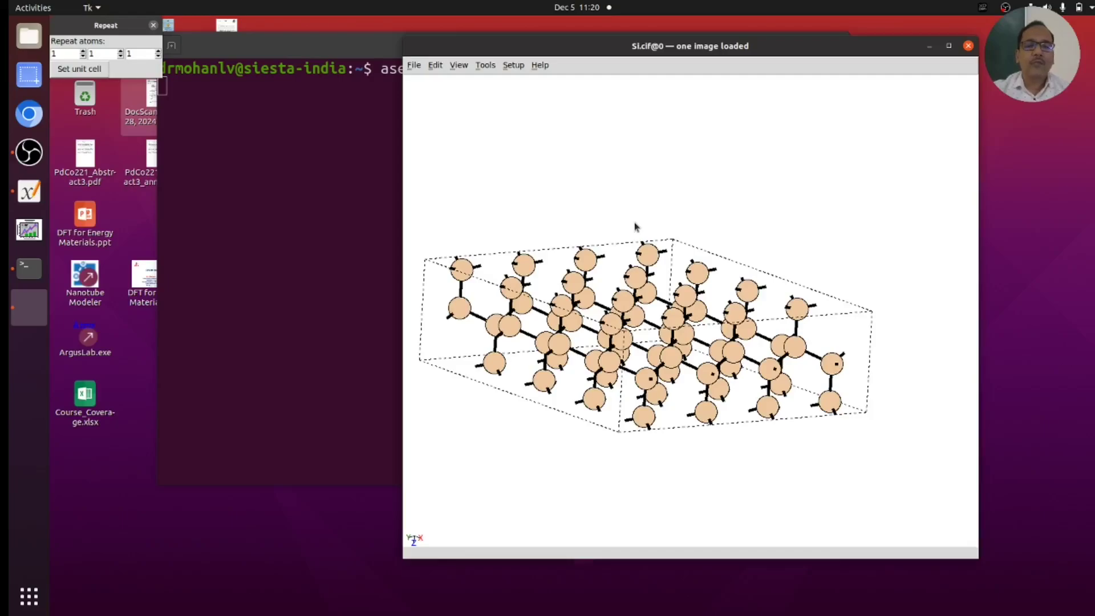
key("z")
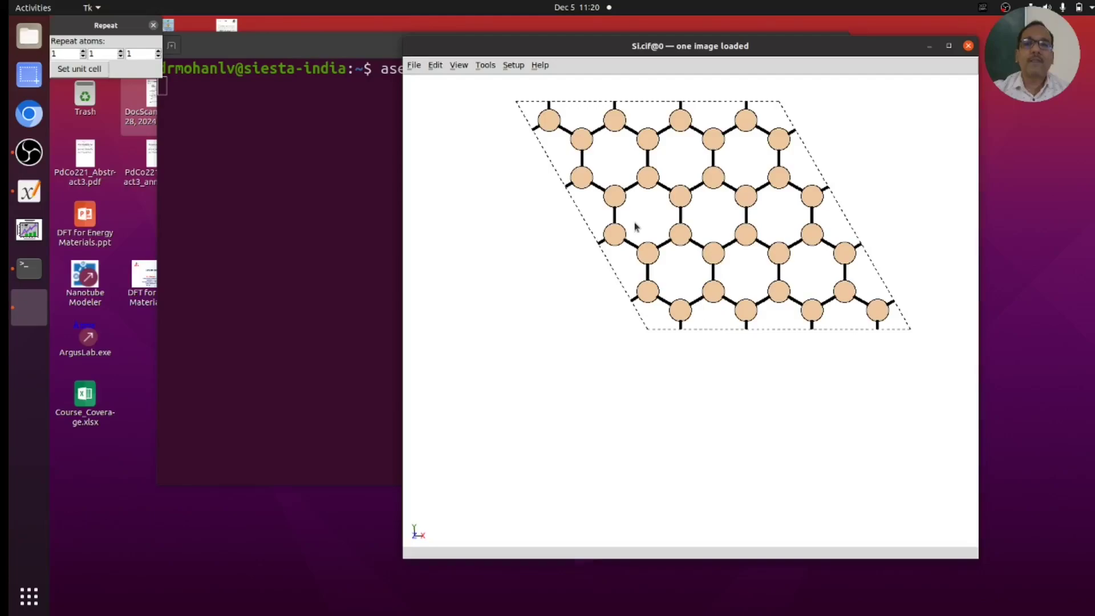
scroll(776, 251, "up", 1)
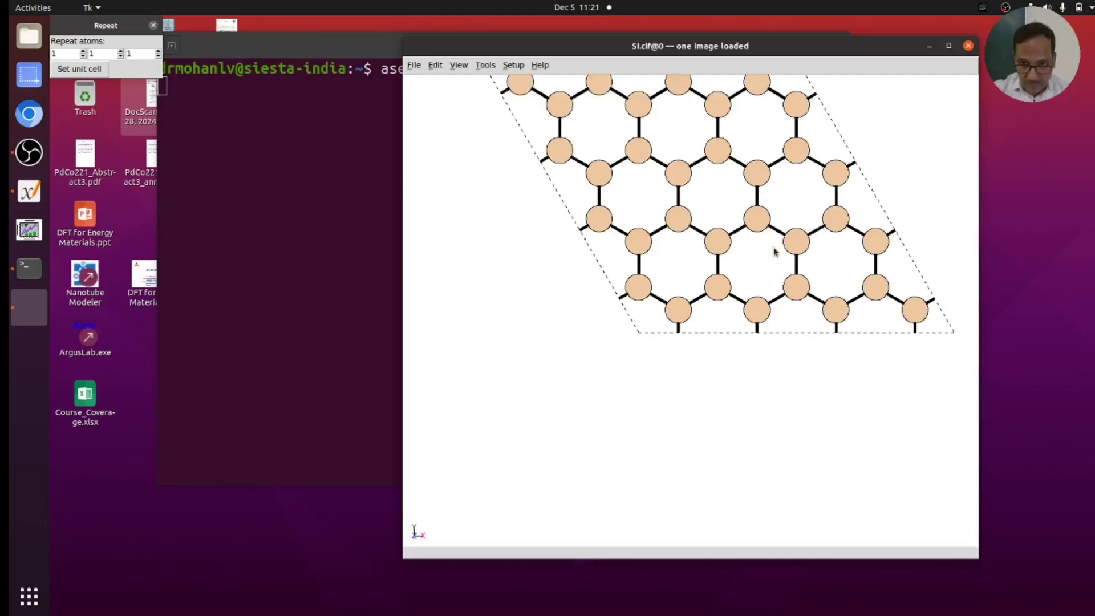
scroll(777, 252, "down", 1)
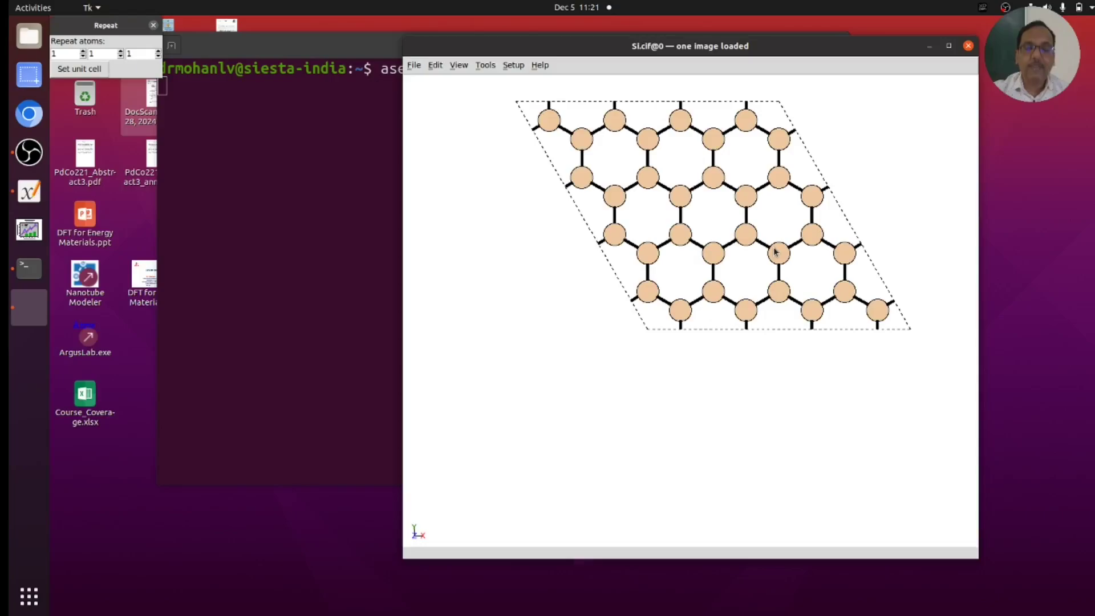
- In side view, delete the top row of silicon atoms
key("x")
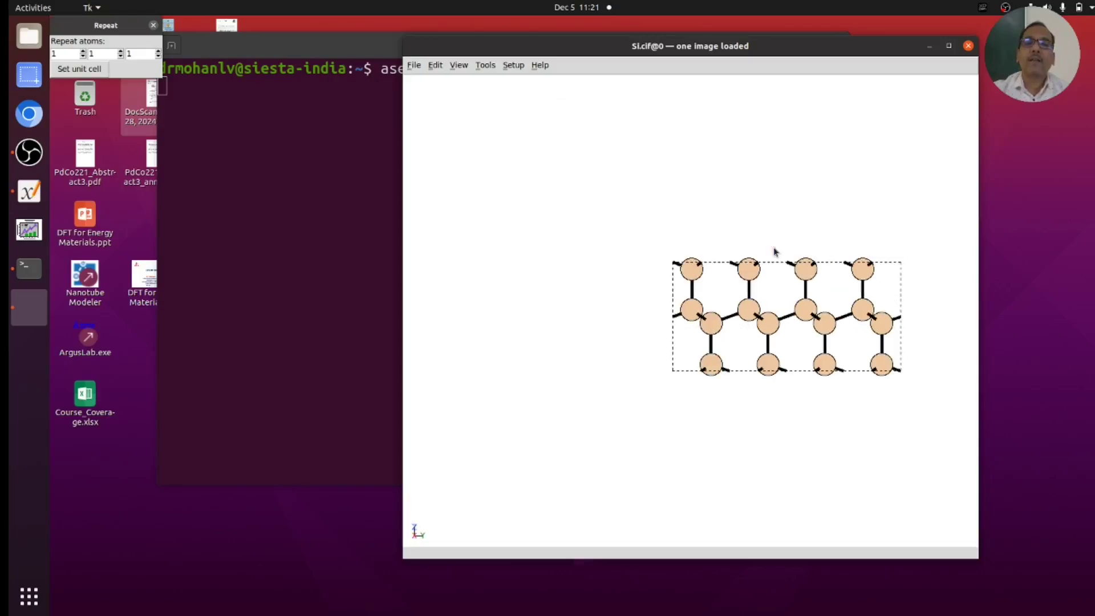
mouse_move(659, 241)
left_mouse_down()
mouse_move(685, 267)
mouse_move(920, 292)
left_mouse_up()
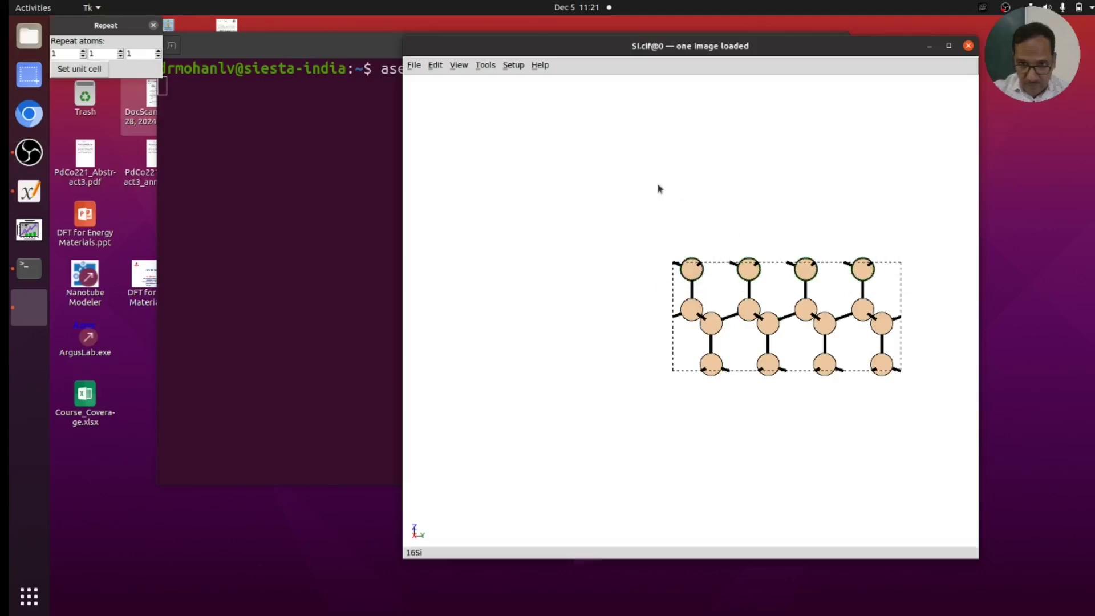
left_click(436, 67)
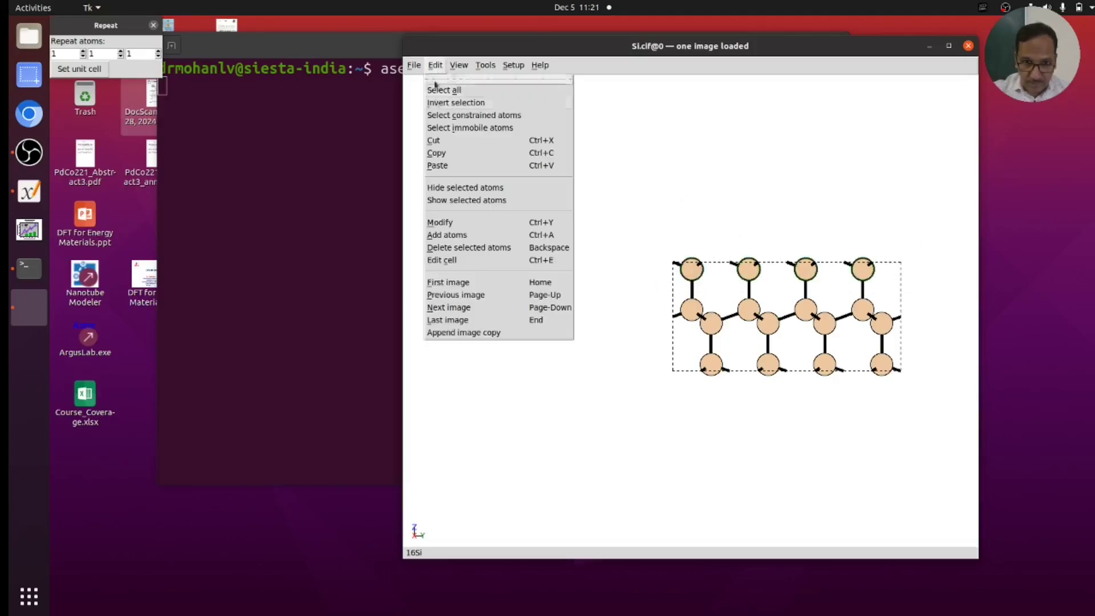
left_click(458, 249)
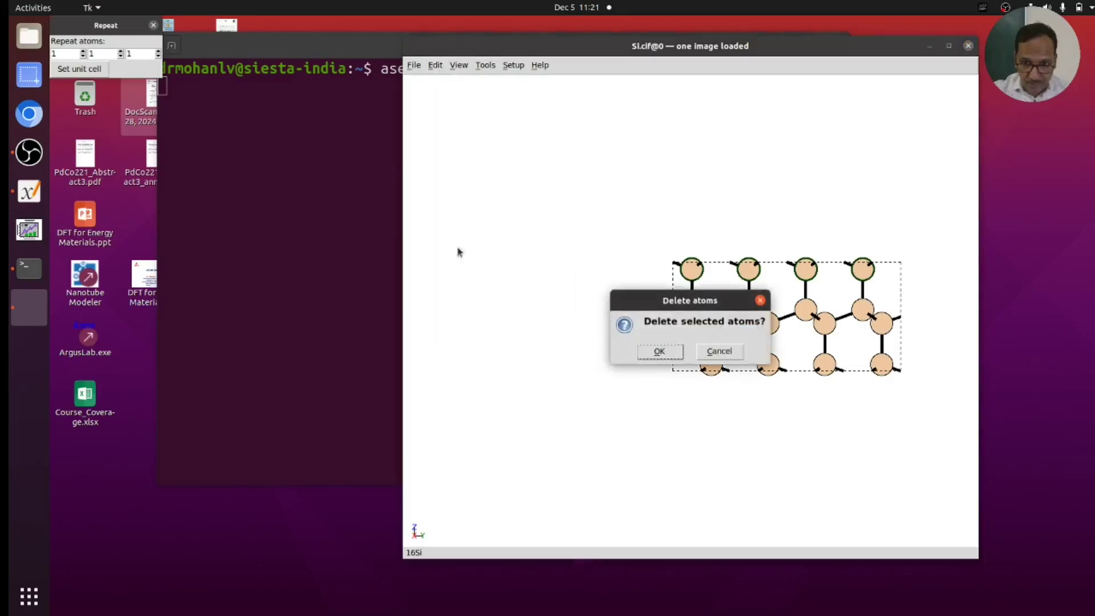
left_click(647, 351)
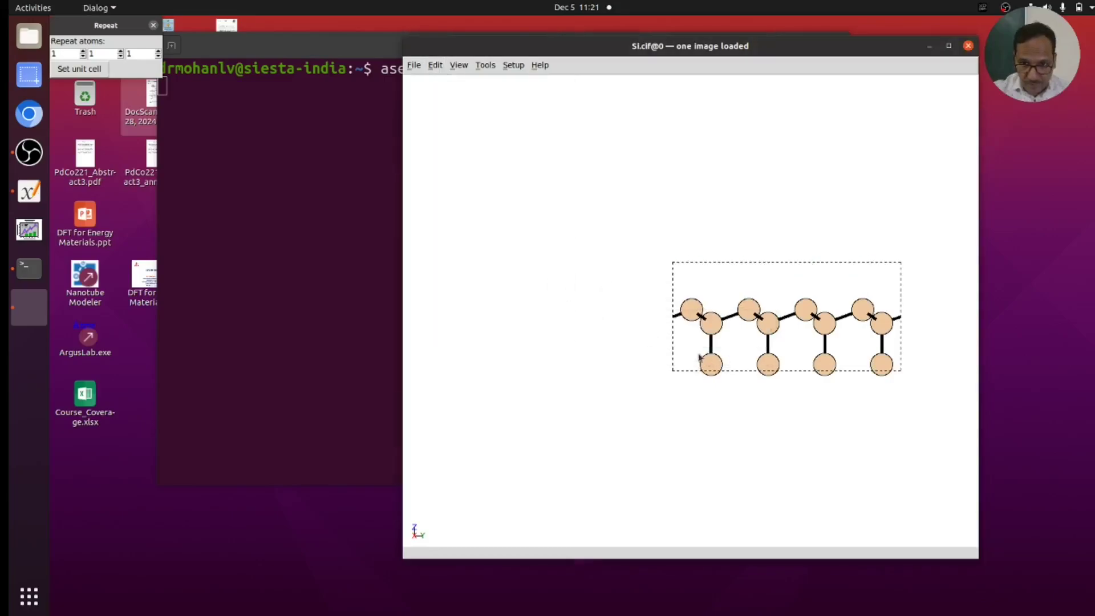
- Delete the bottom row of silicon atoms
left_click_drag(691, 349, 910, 406)
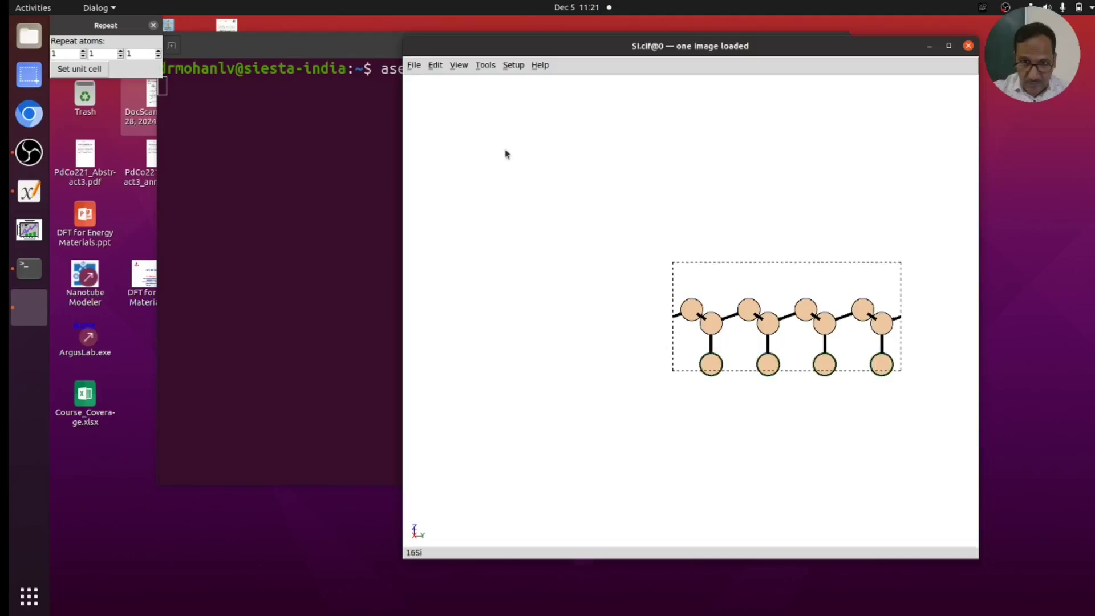
left_click(438, 69)
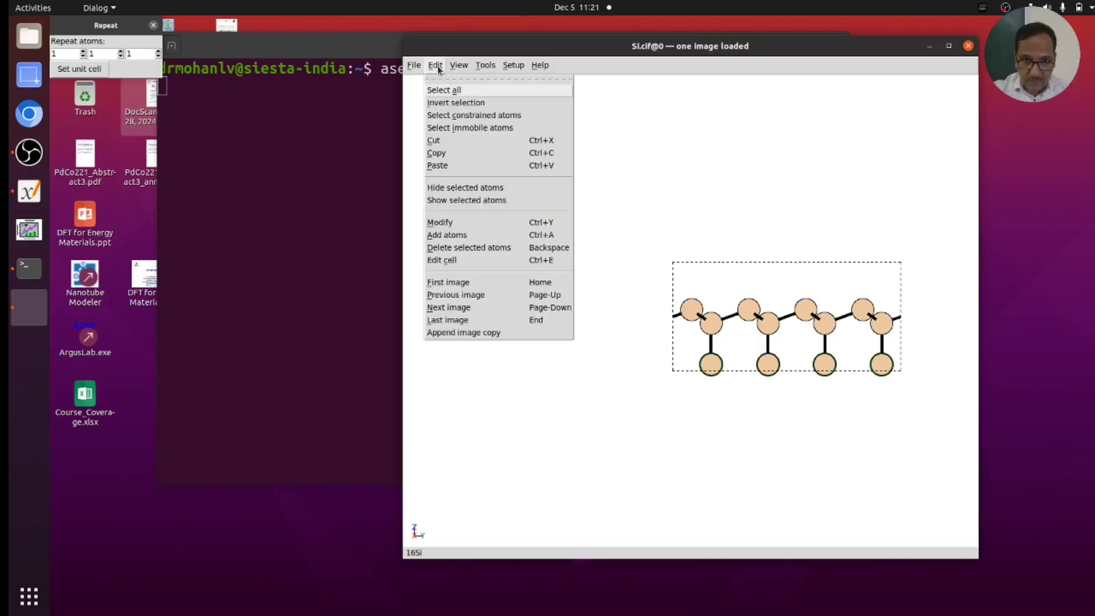
left_click(465, 247)
left_click(658, 350)
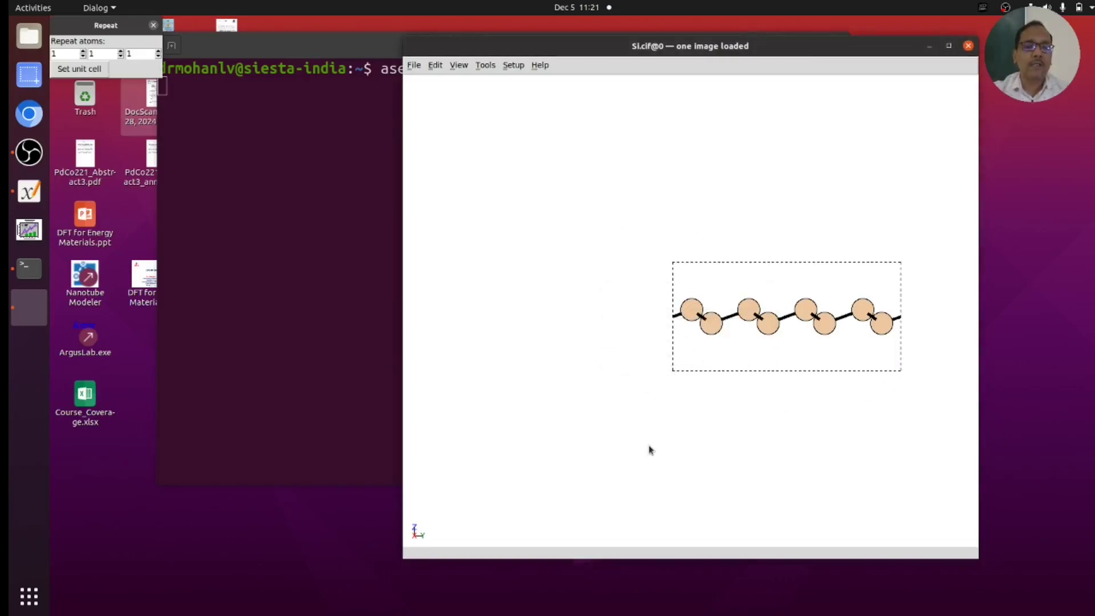
key("y")
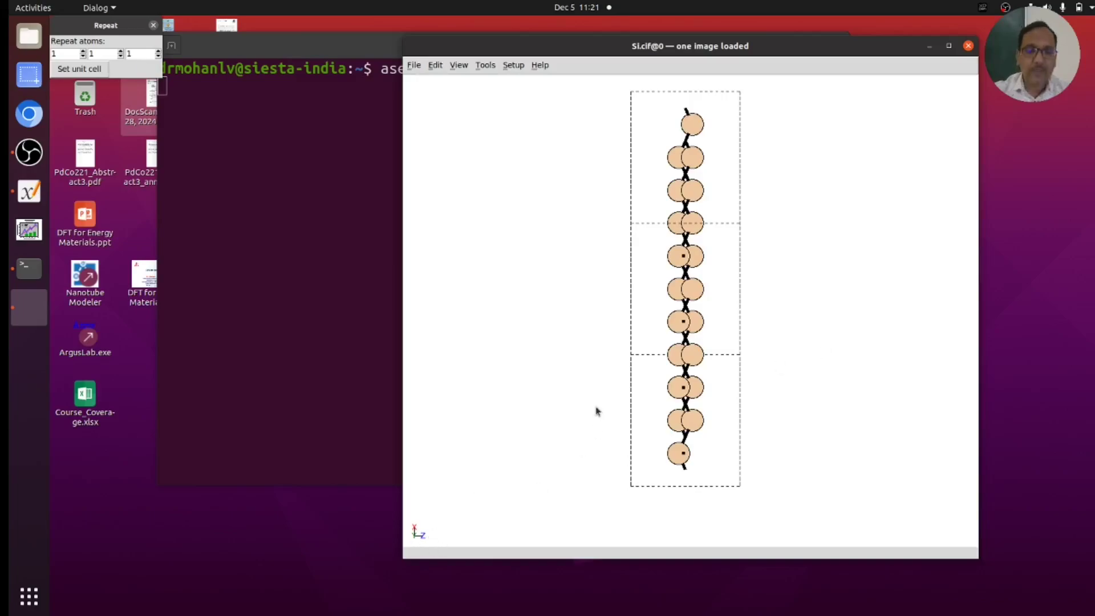
key("z")
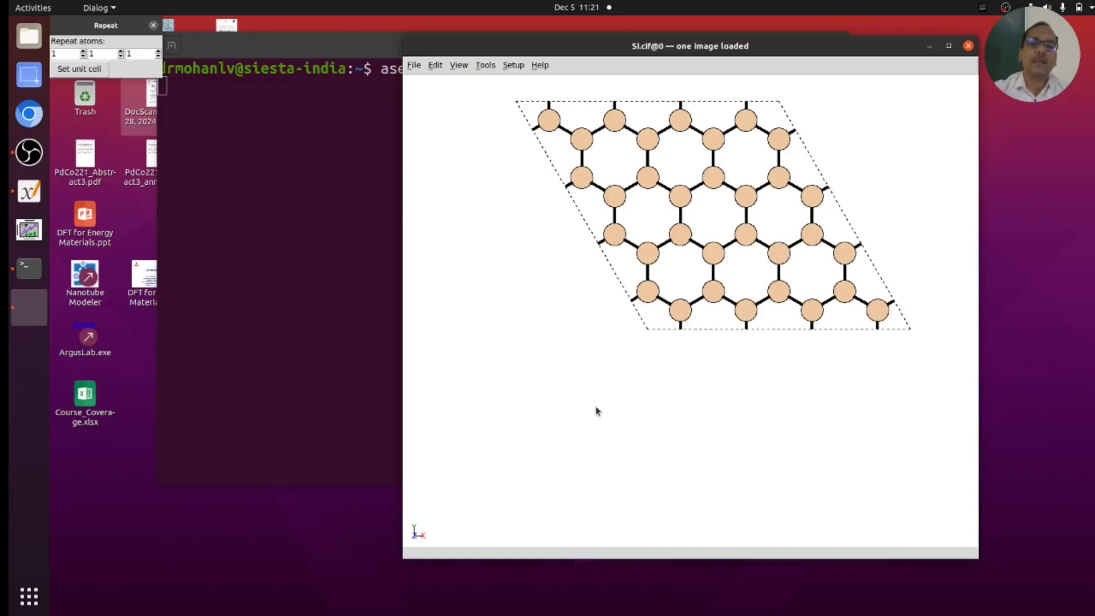
key("x")
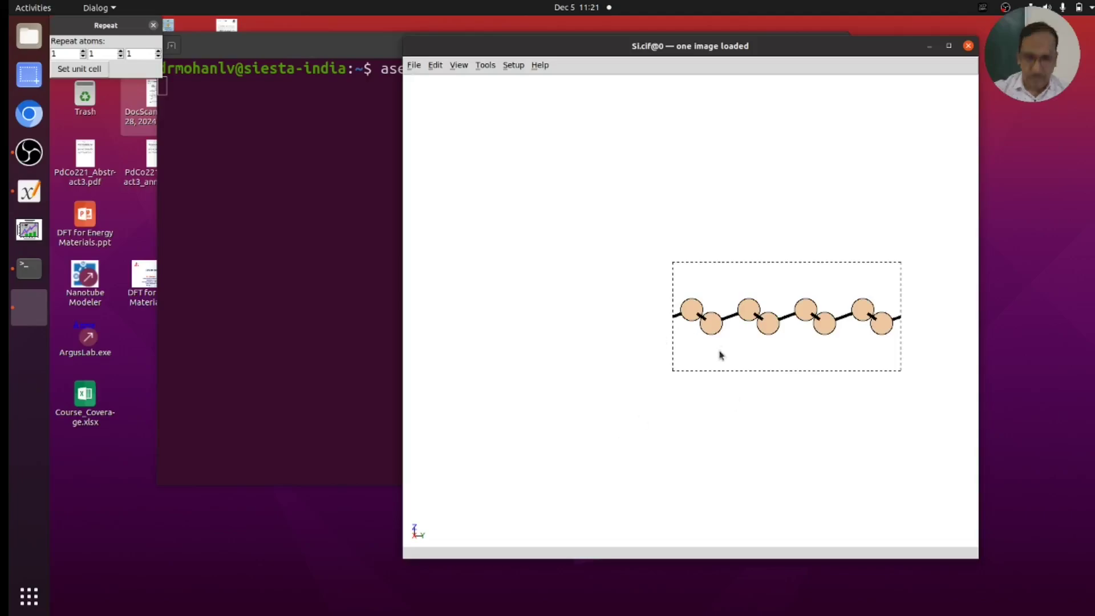
scroll(672, 388, "down", 1)
scroll(672, 387, "up", 2)
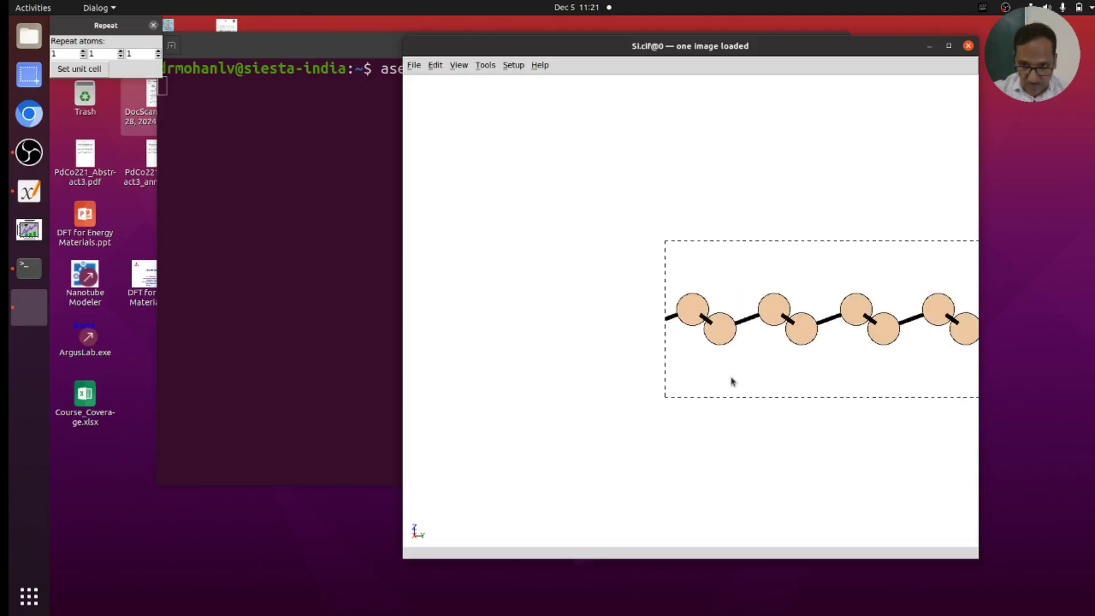
mouse_move(732, 382)
middle_mouse_down()
mouse_move(535, 382)
mouse_move(807, 367)
mouse_move(873, 406)
mouse_move(885, 435)
mouse_move(508, 196)
middle_mouse_up()
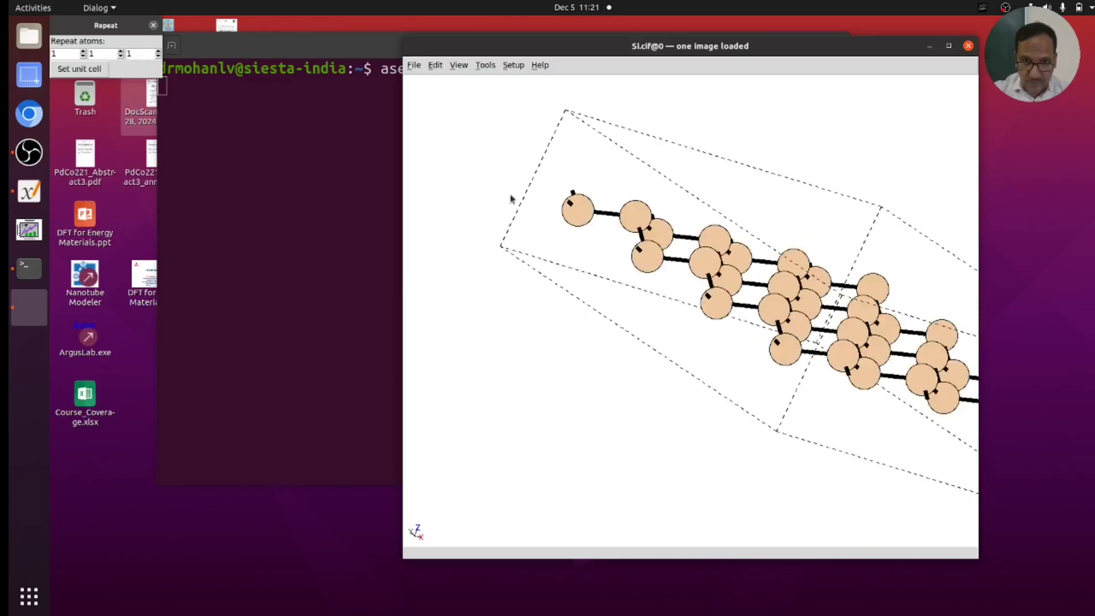
- Save the monolayer as Si_ase_mono.xyz in the 5min_DFT folder
left_click(418, 67)
left_click(419, 115)
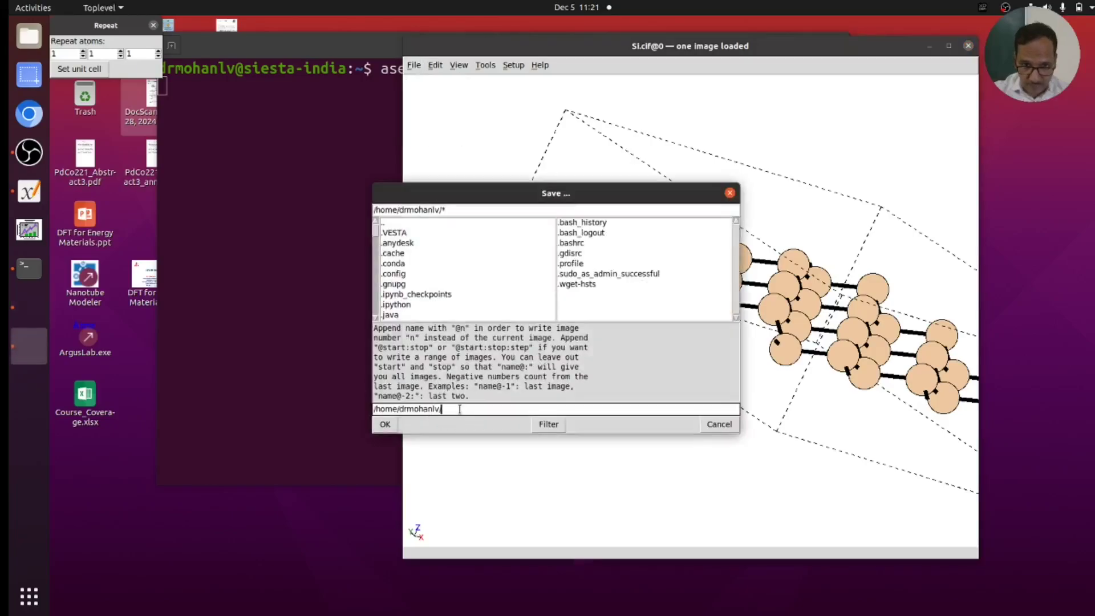
scroll(446, 278, "down", 2)
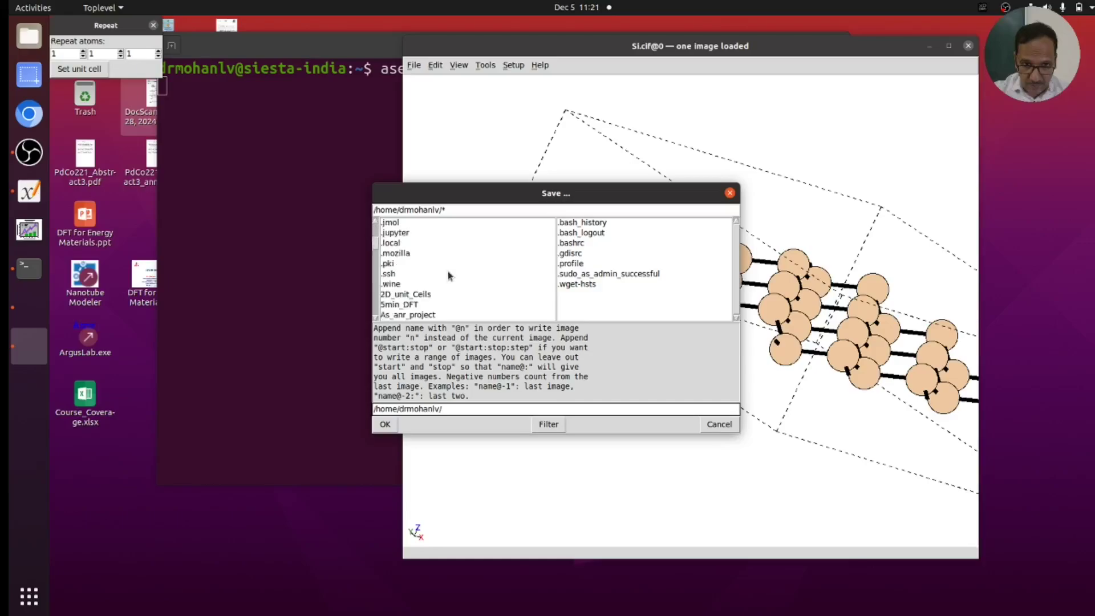
double_click(407, 305)
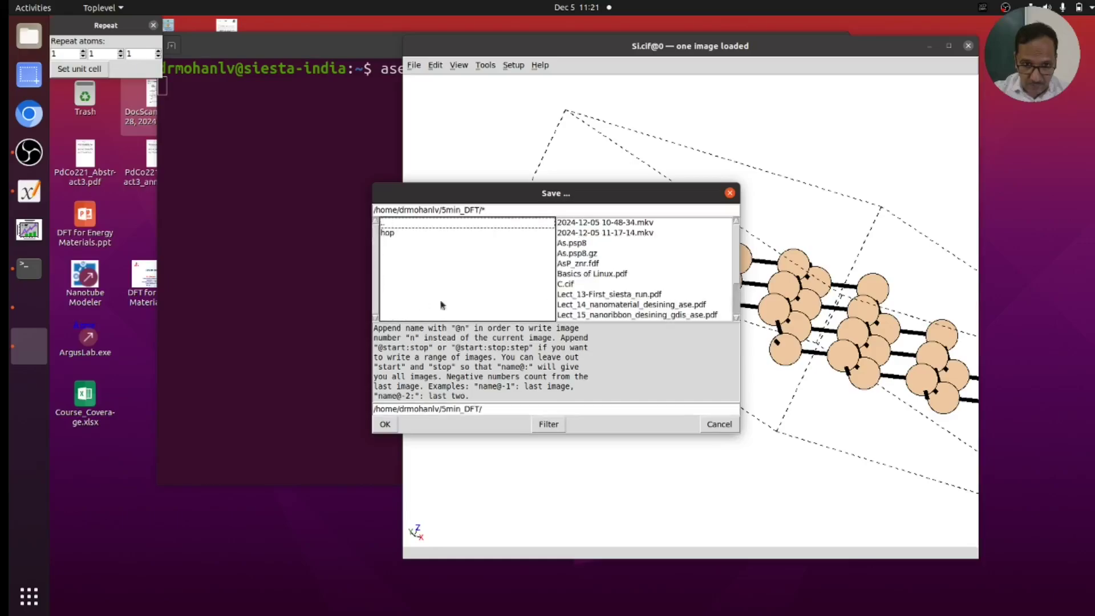
left_click(487, 411)
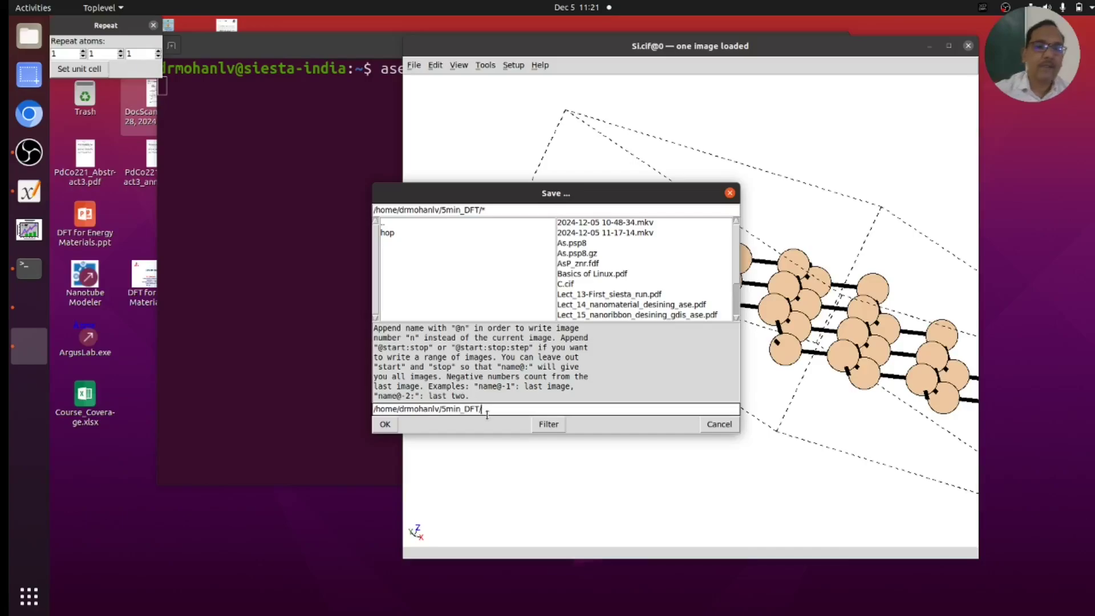
type("Si_as")
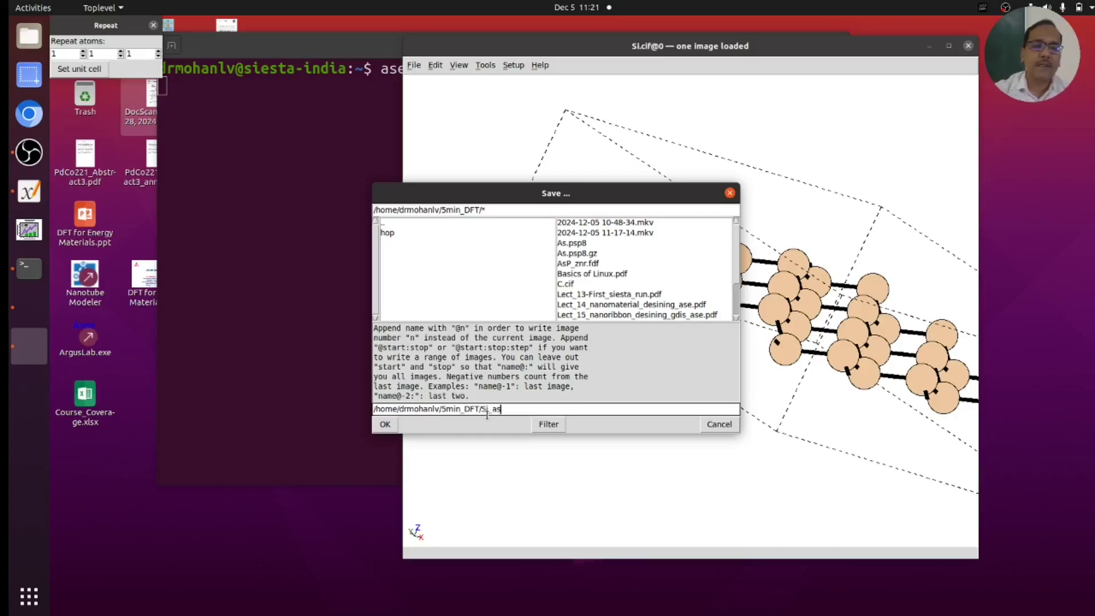
type("e_mono.xyz")
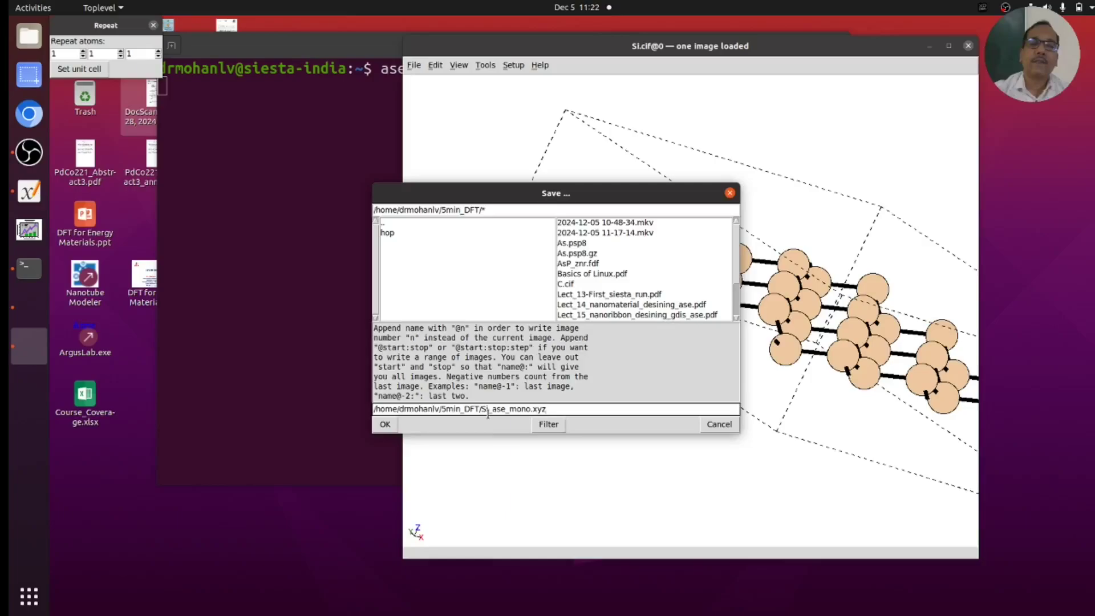
key("Return")
- Close the silicon window, relaunch ase gui, and enlarge the new empty window
left_click(967, 45)
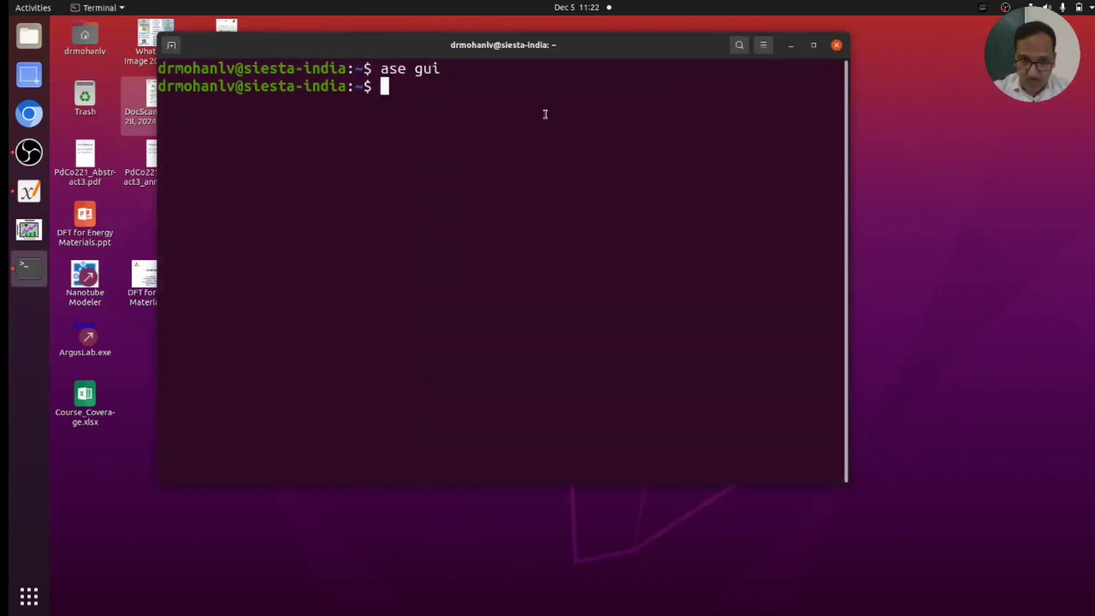
type("ase ")
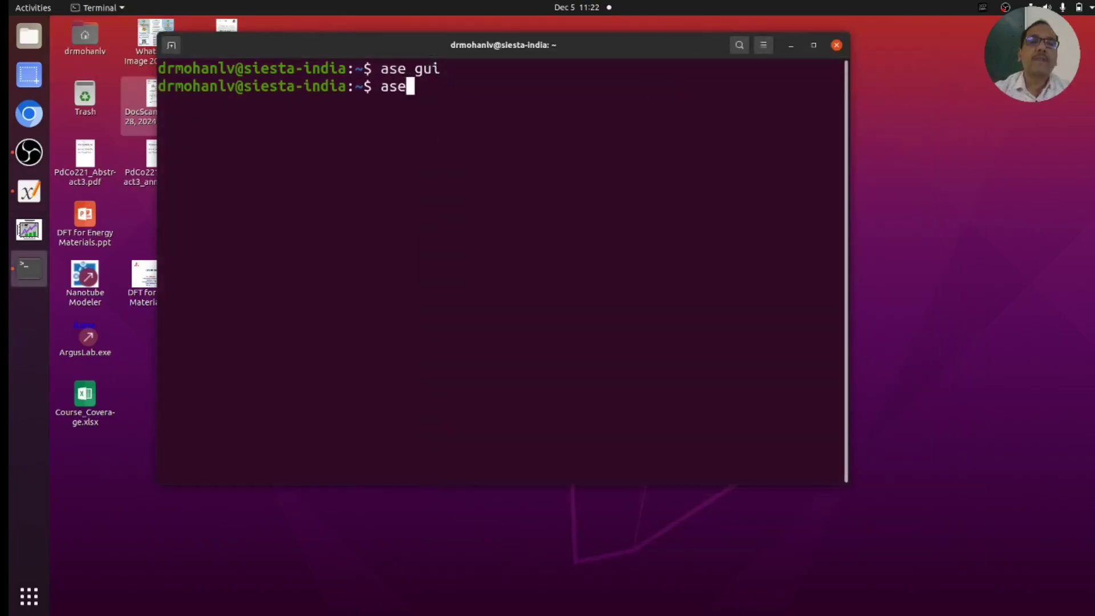
type("gui")
key("Return")
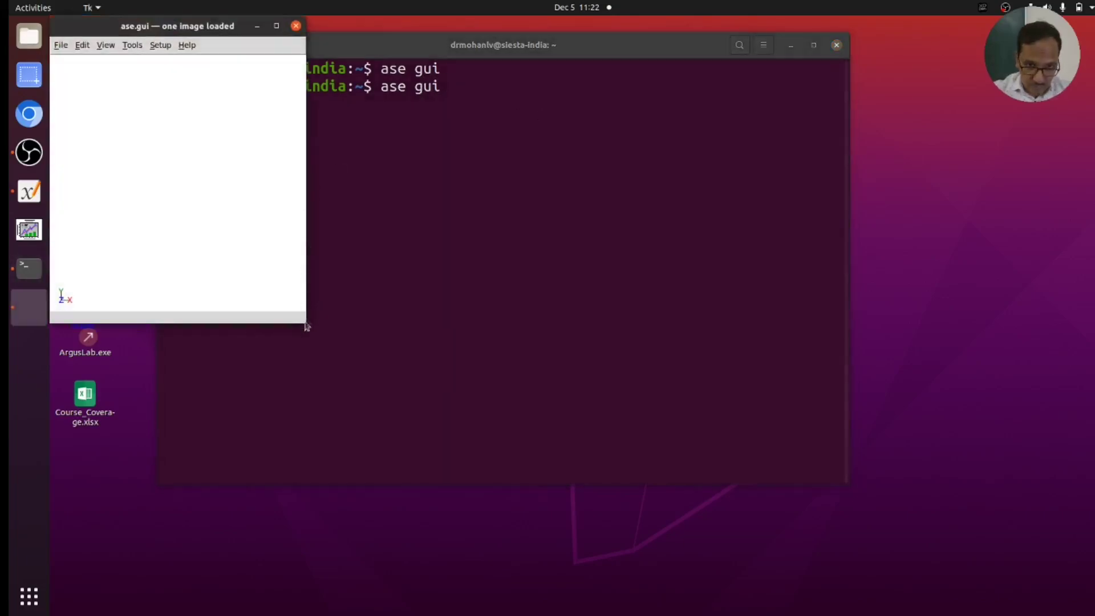
left_click_drag(306, 326, 480, 456)
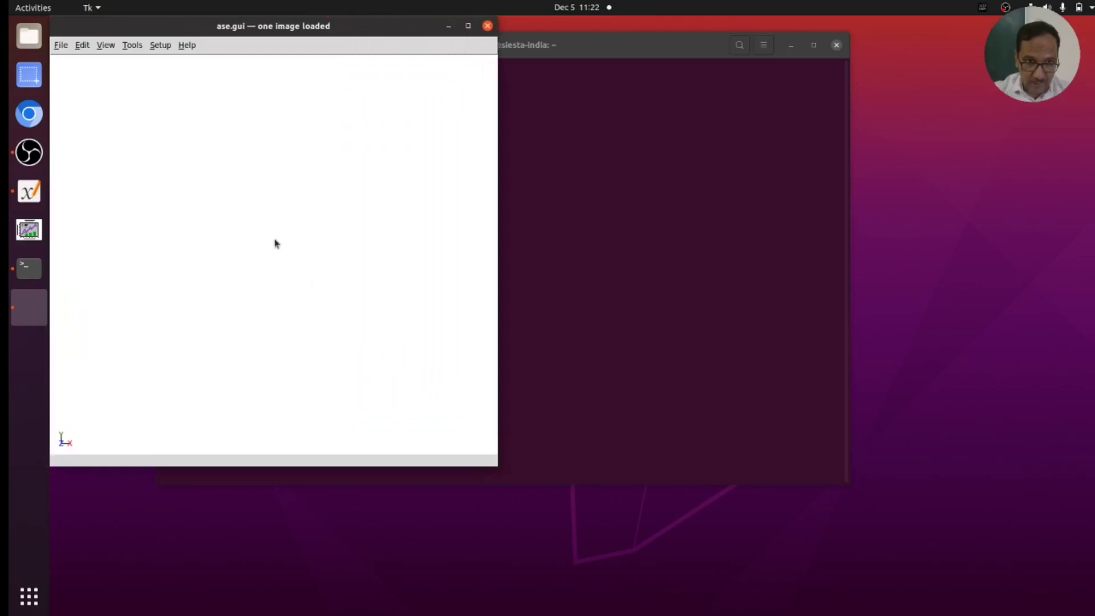
left_click(152, 47)
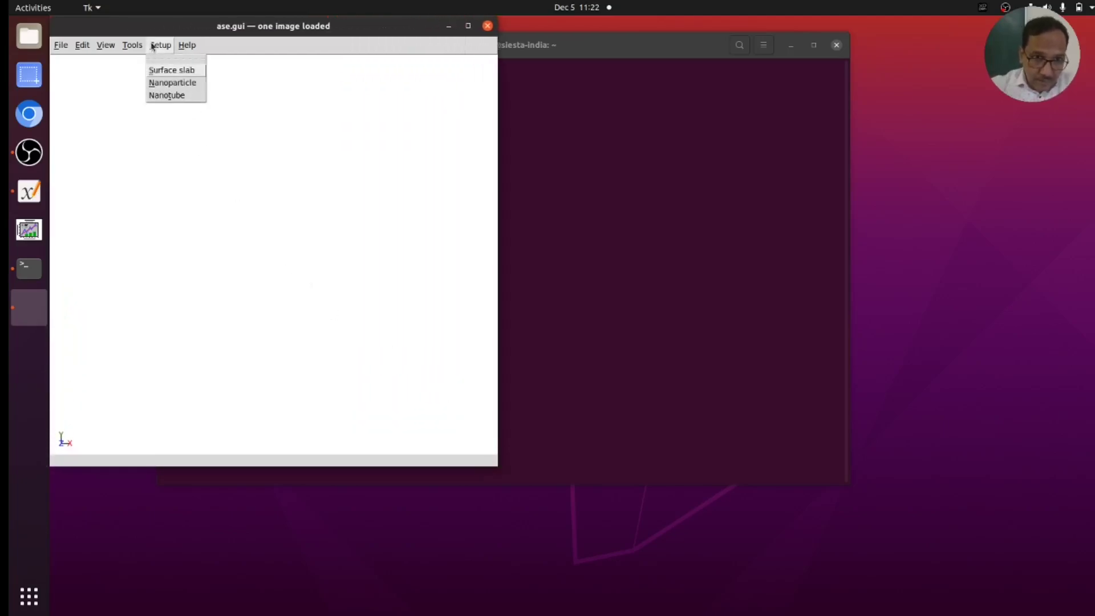
left_click(173, 84)
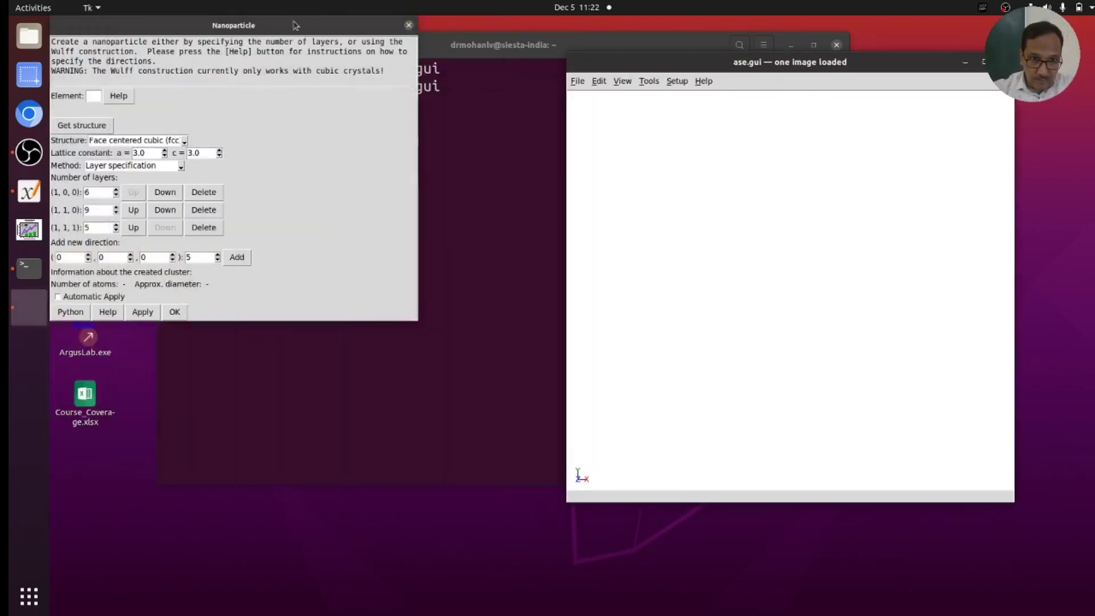
- Move the Nanoparticle builder window aside
left_click_drag(294, 25, 432, 61)
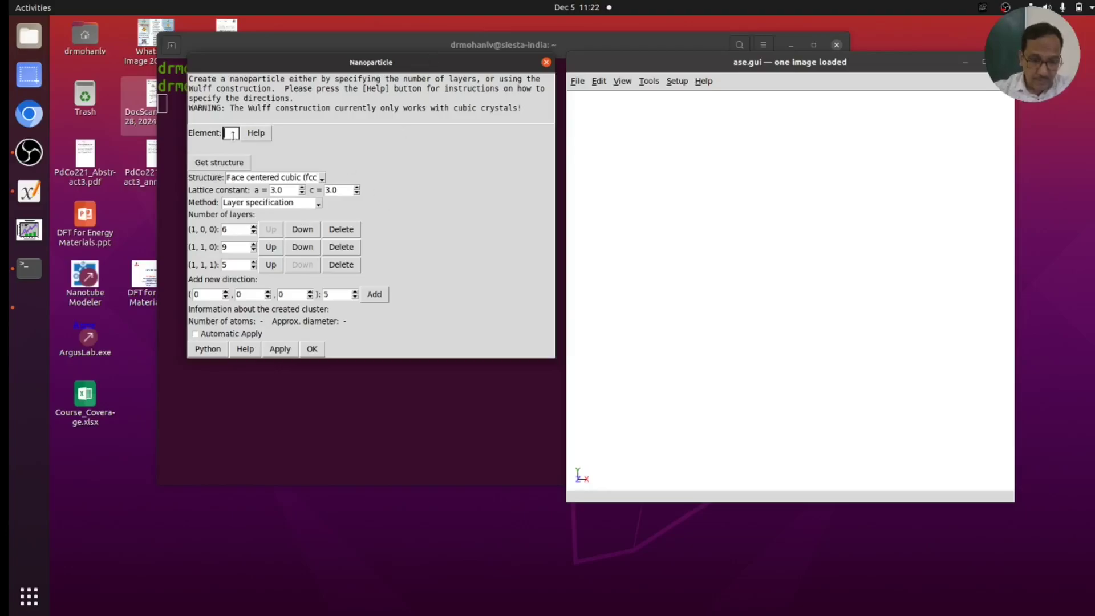
type("A")
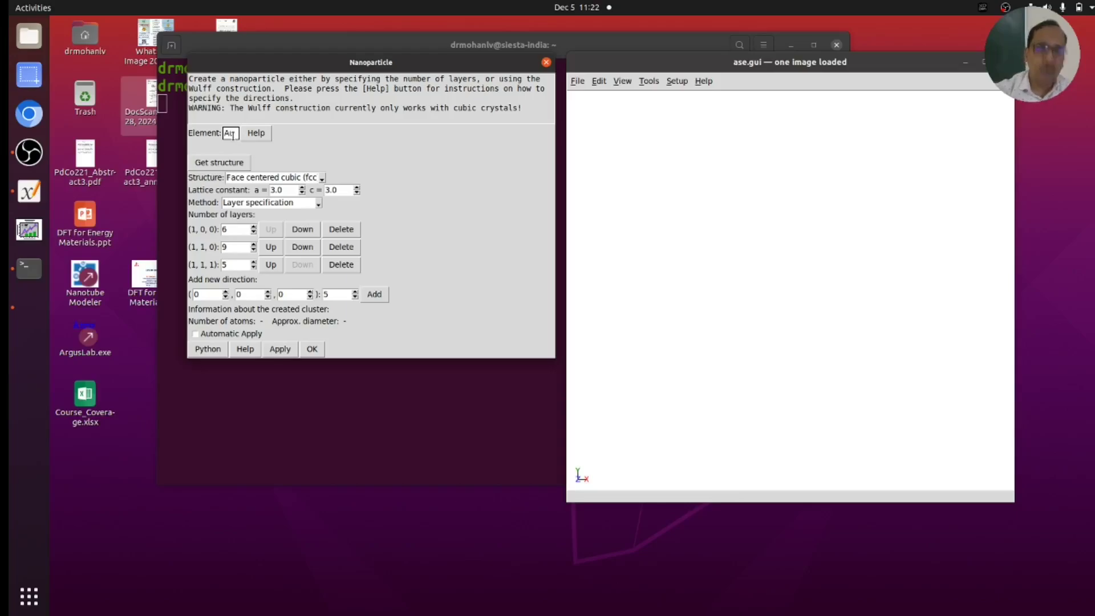
type("u")
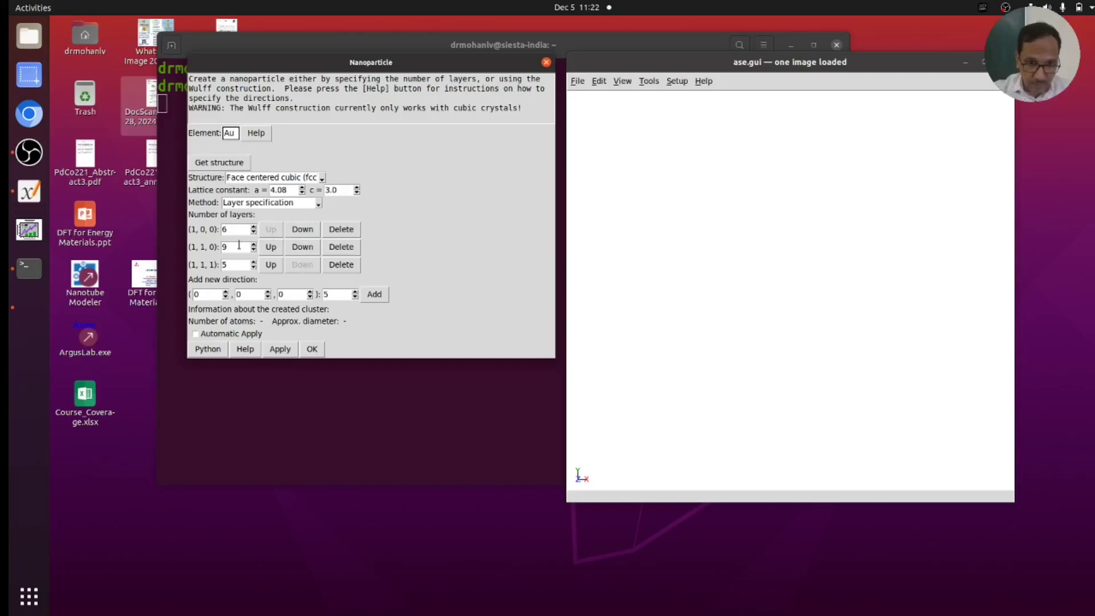
left_click(282, 349)
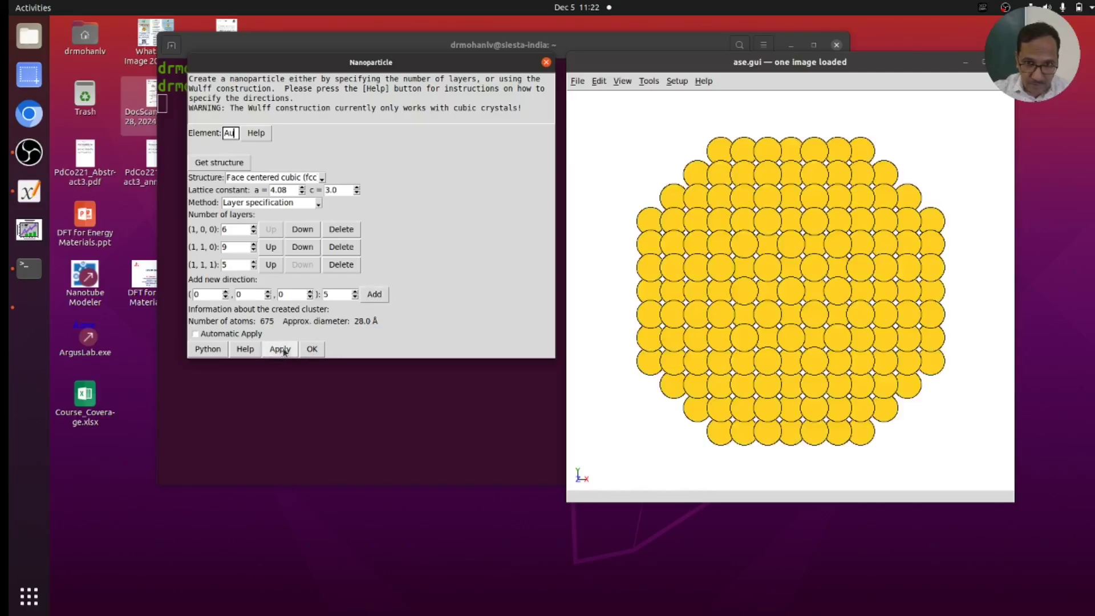
mouse_move(653, 179)
middle_mouse_down()
mouse_move(676, 198)
mouse_move(688, 260)
mouse_move(750, 291)
middle_mouse_up()
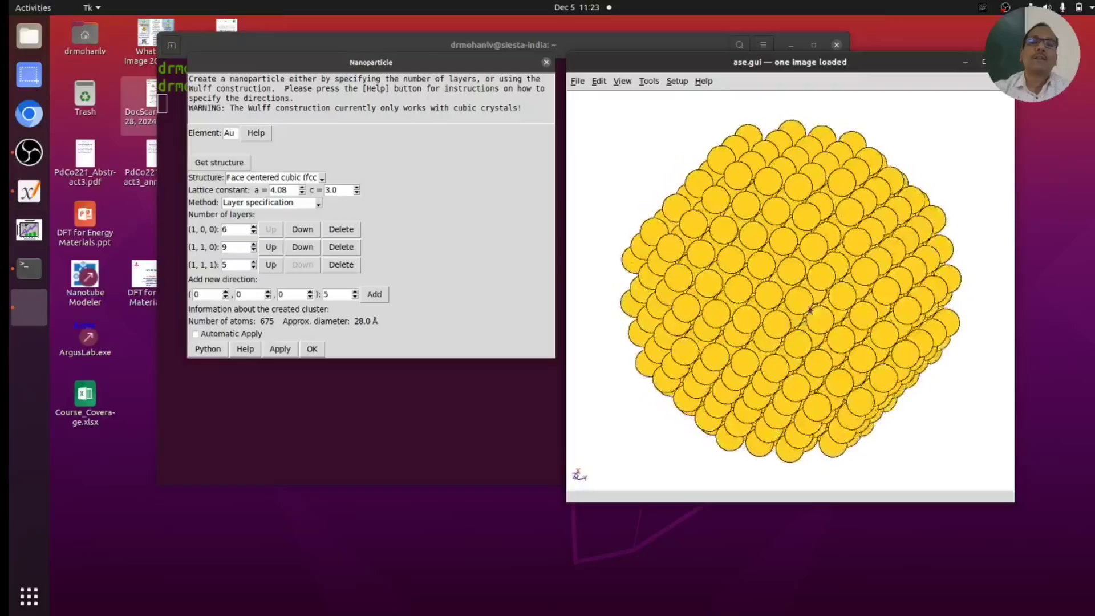
mouse_move(751, 288)
middle_mouse_down()
mouse_move(750, 266)
mouse_move(825, 238)
middle_mouse_up()
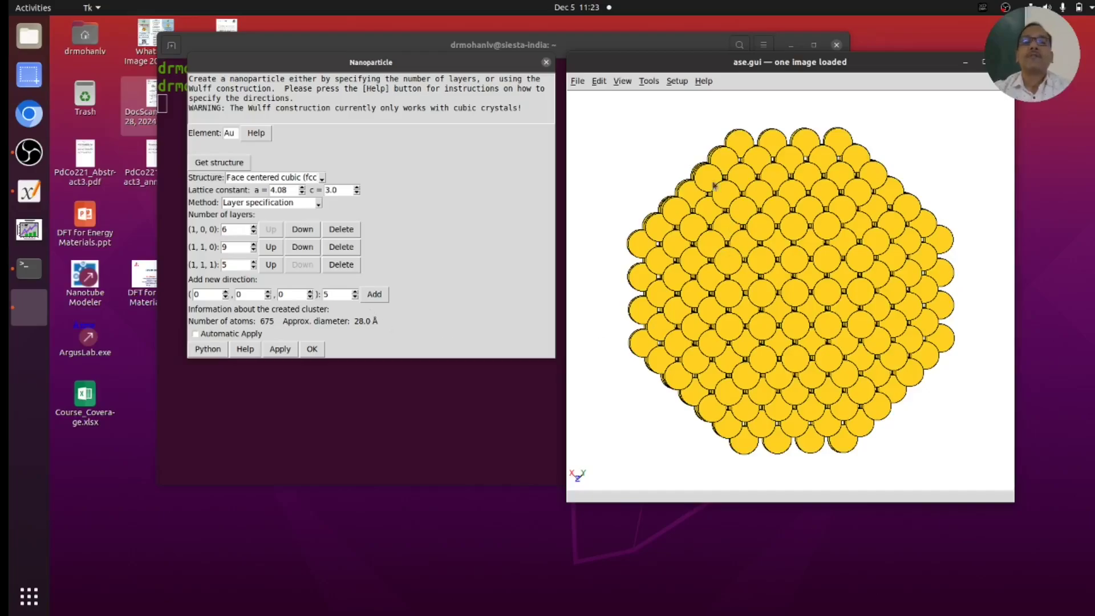
mouse_move(692, 159)
middle_mouse_down()
mouse_move(792, 296)
mouse_move(705, 252)
middle_mouse_up()
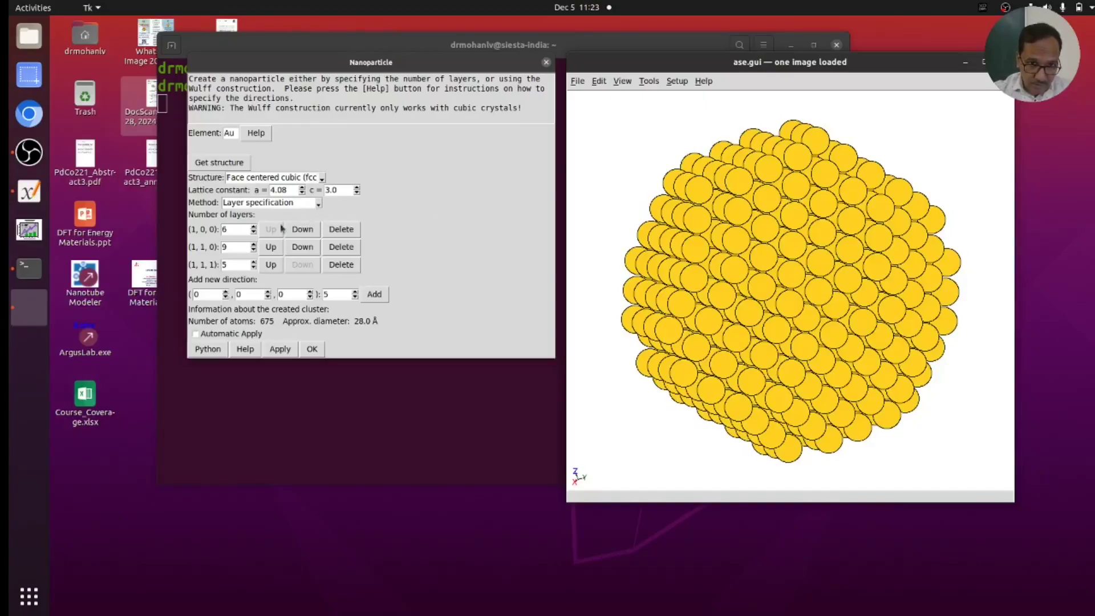
- Rebuild the gold nanoparticle with 4, 7 and 3 layers, giving 201 atoms about 18.7 Å across
left_click(235, 232)
key("BackSpace")
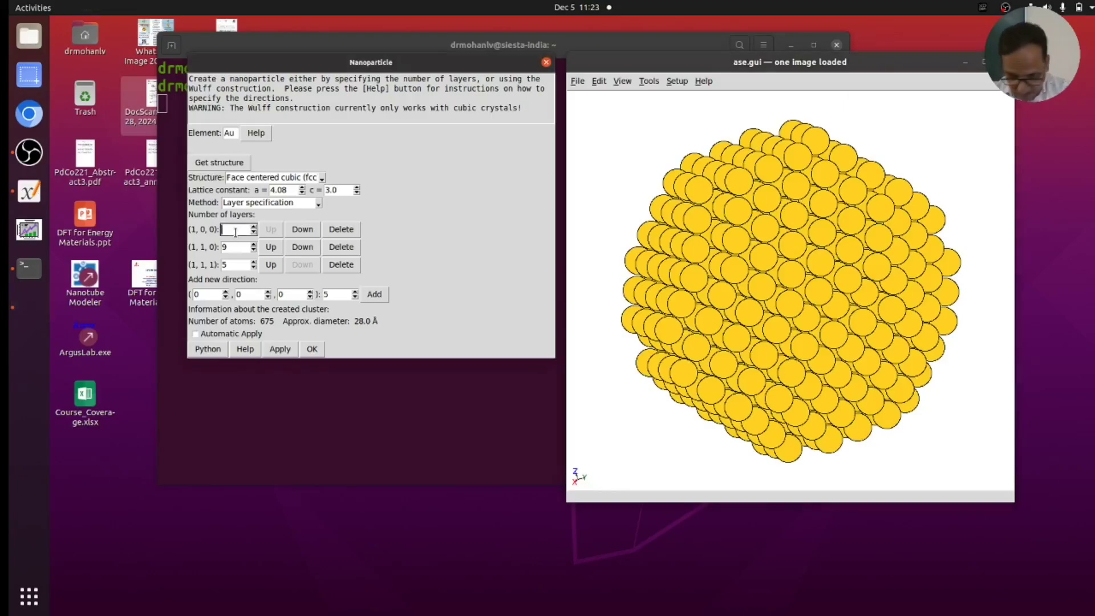
type("4")
left_click(231, 246)
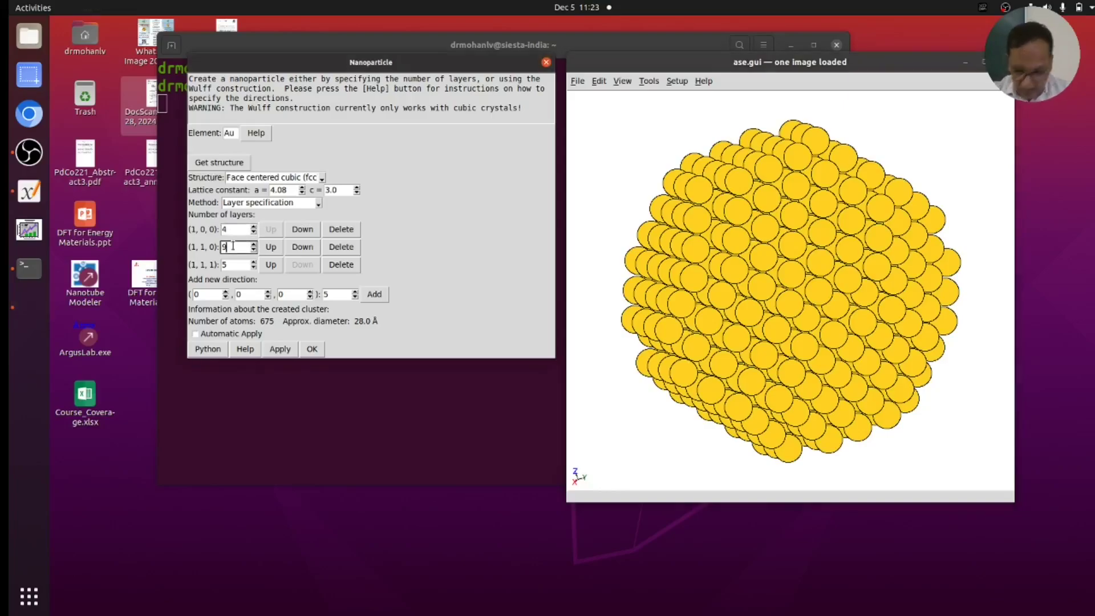
type("7")
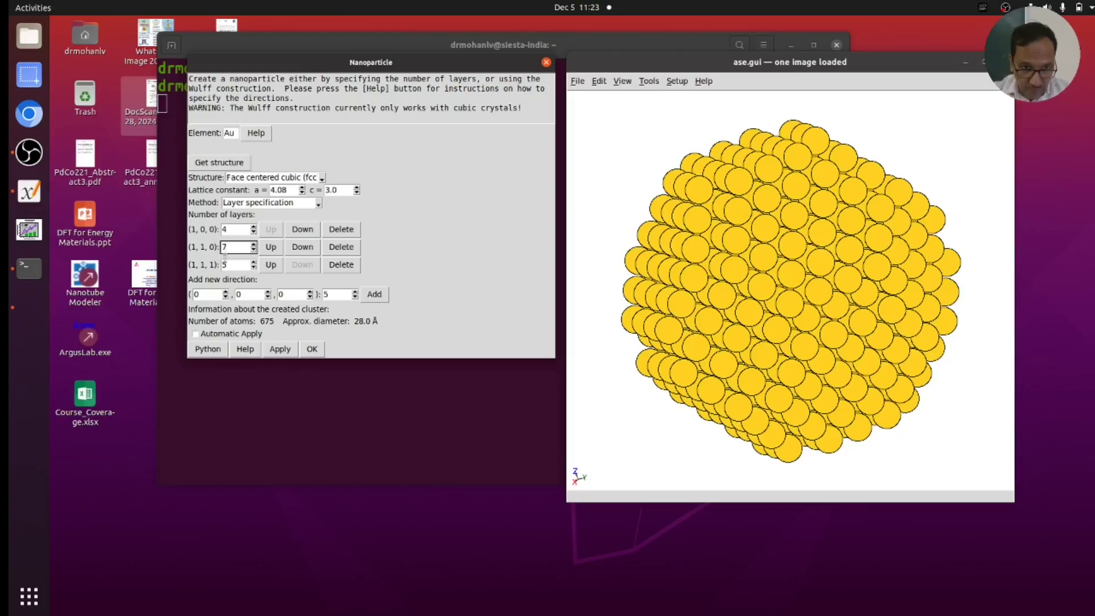
left_click(240, 264)
type("3")
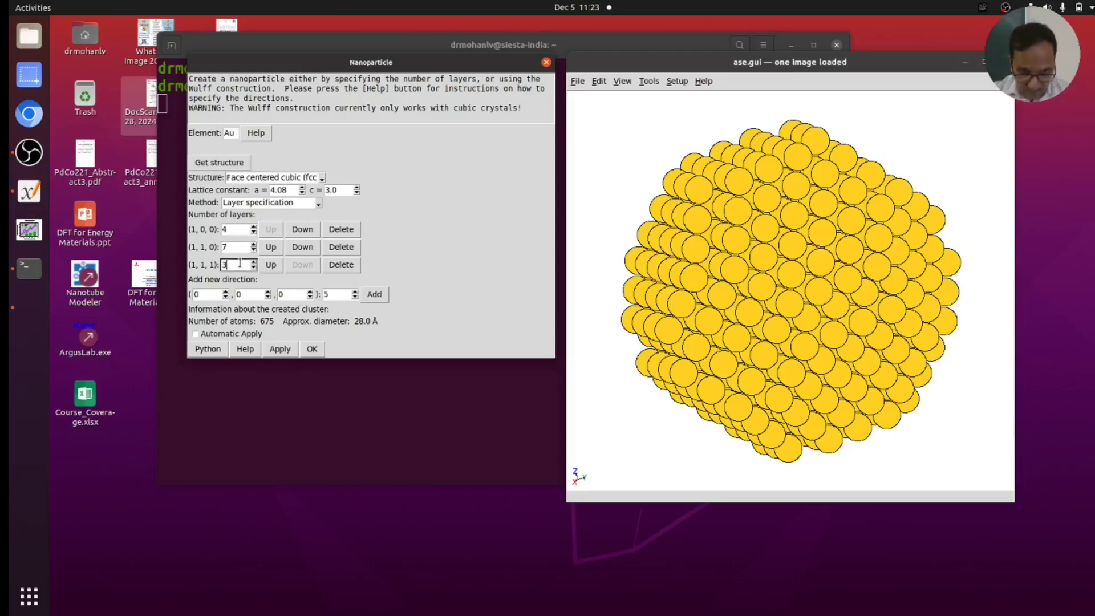
left_click(279, 349)
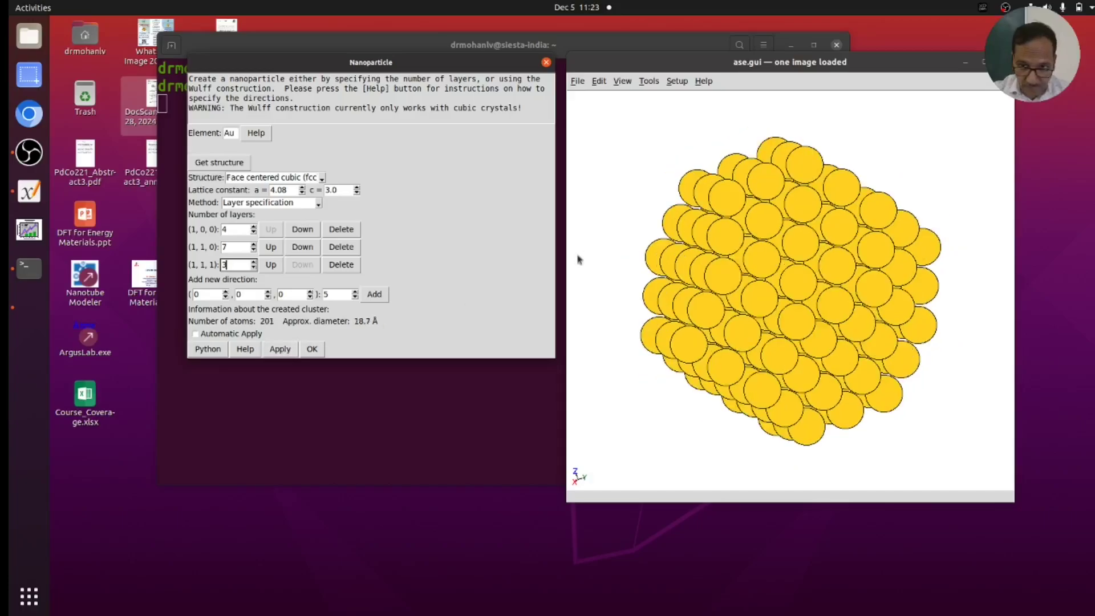
mouse_move(621, 226)
middle_mouse_down()
mouse_move(712, 264)
mouse_move(726, 226)
middle_mouse_up()
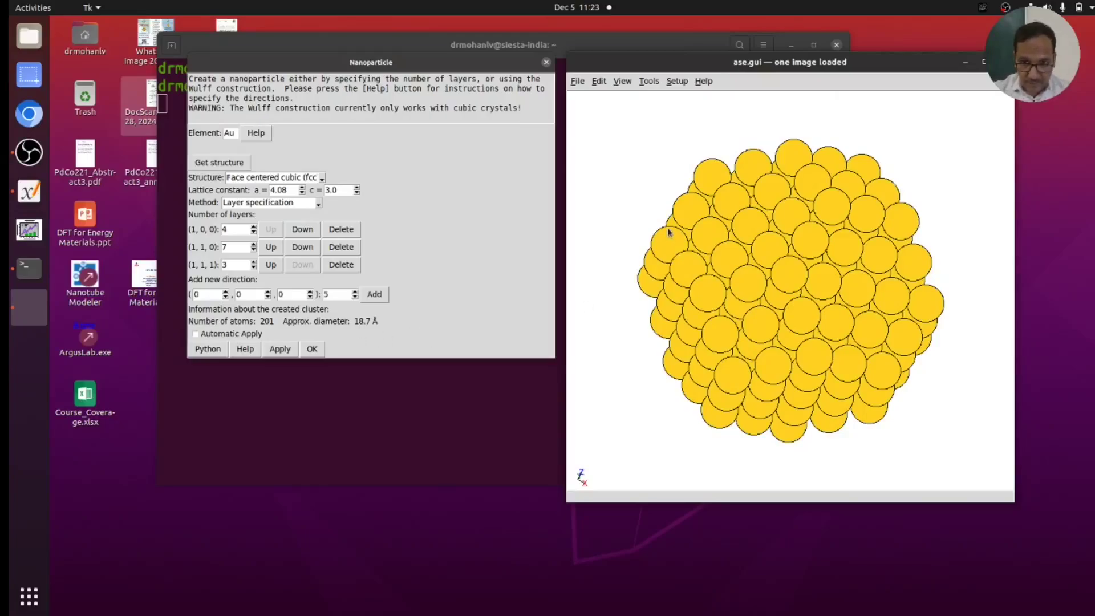
middle_click_drag(669, 232, 771, 270)
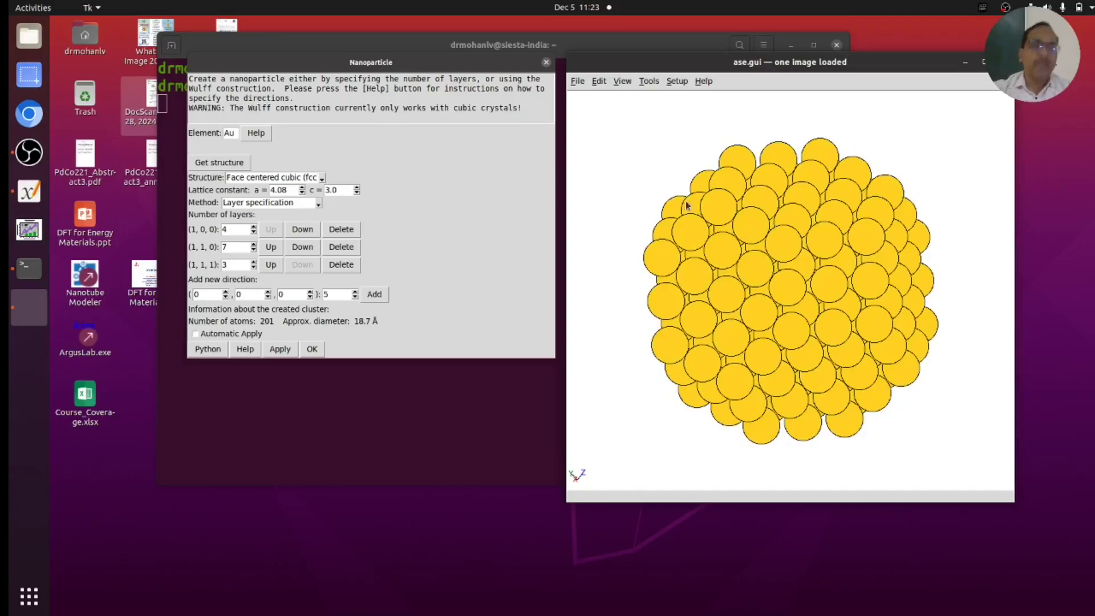
left_click(310, 200)
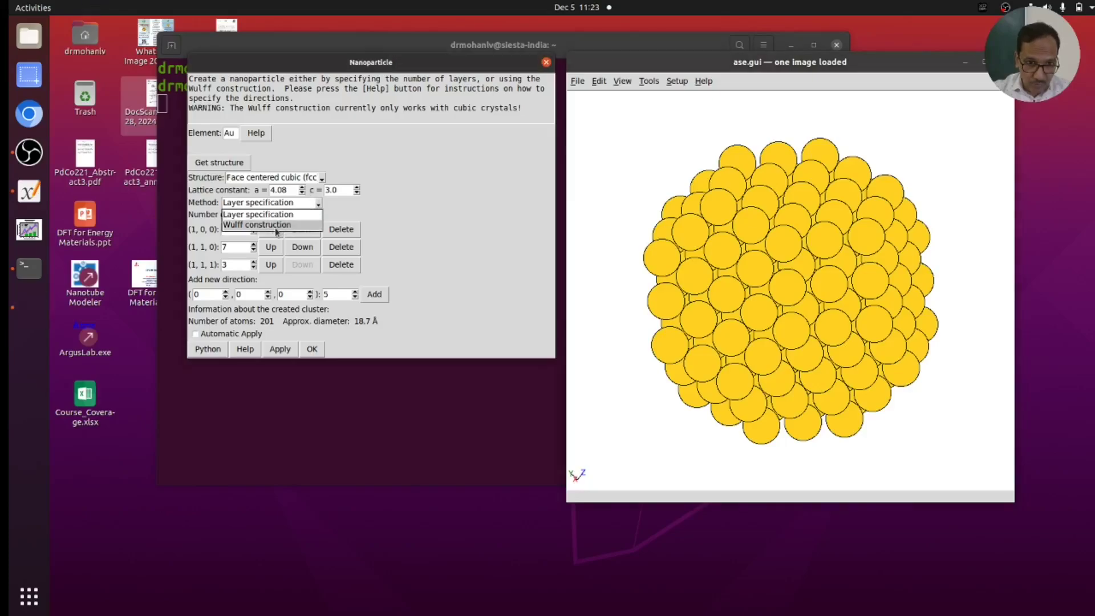
- Use Wulff construction with closest-size rounding to build a 43-atom, 11.2 Å gold cluster
left_click(257, 225)
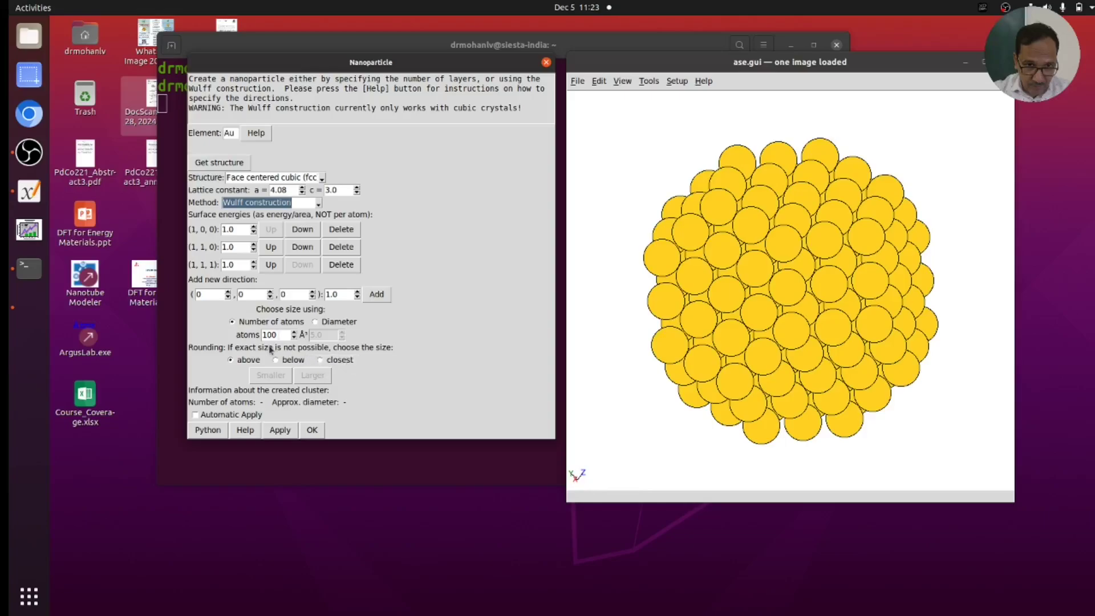
left_click(282, 334)
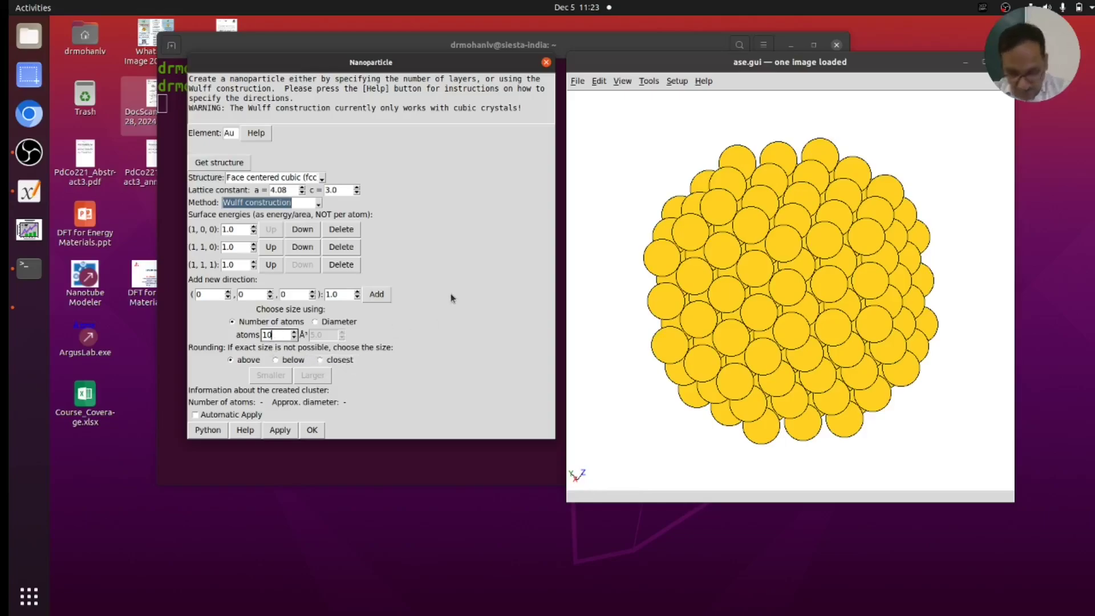
key("BackSpace")
key("BackSpace")
key("BackSpace")
type("4")
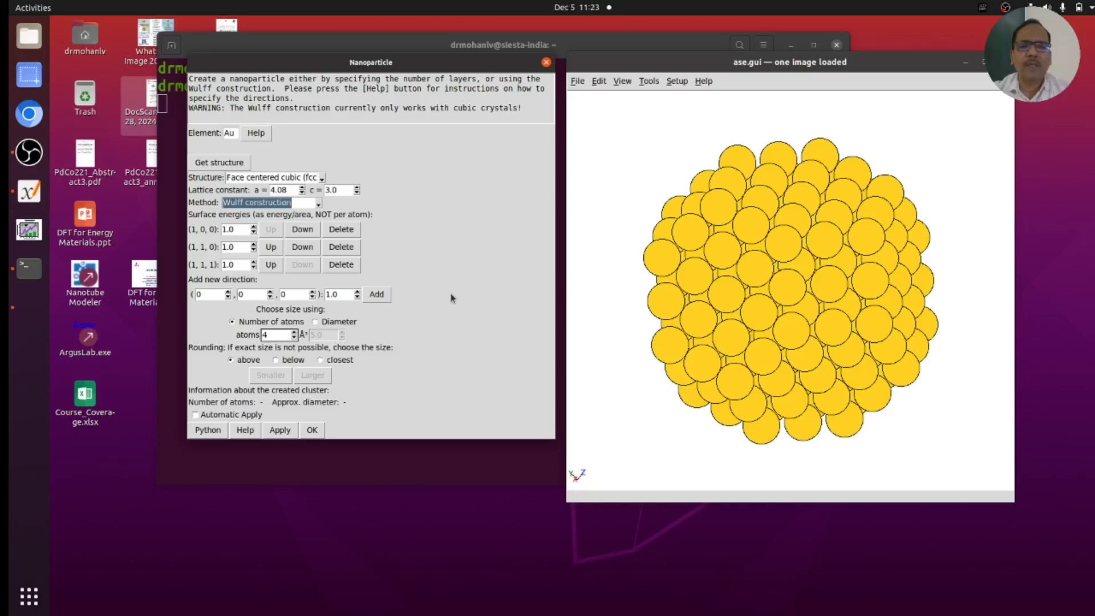
type("0")
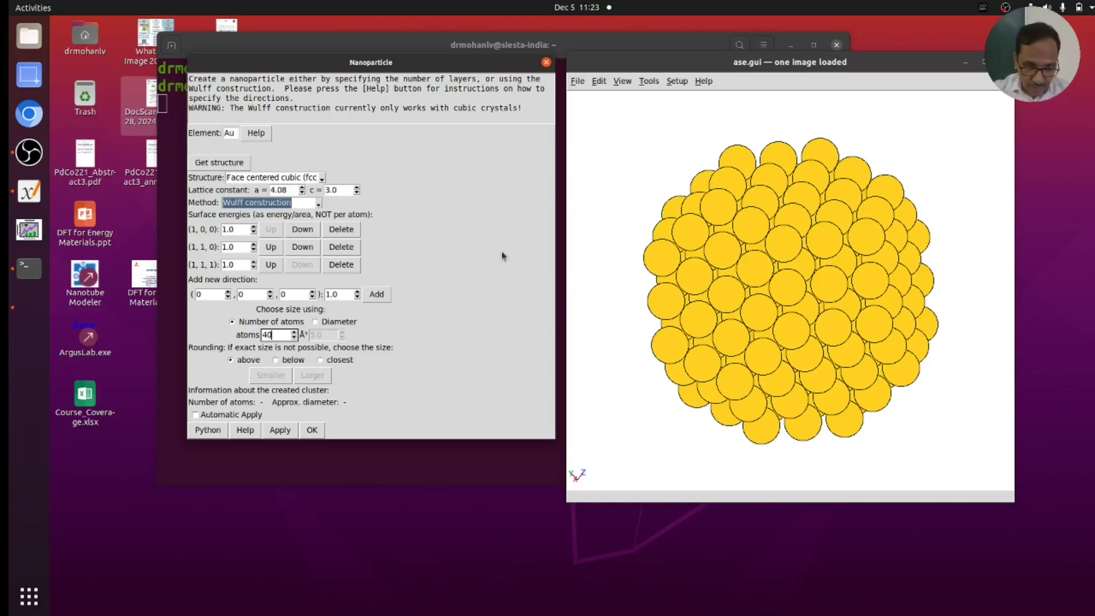
left_click(320, 360)
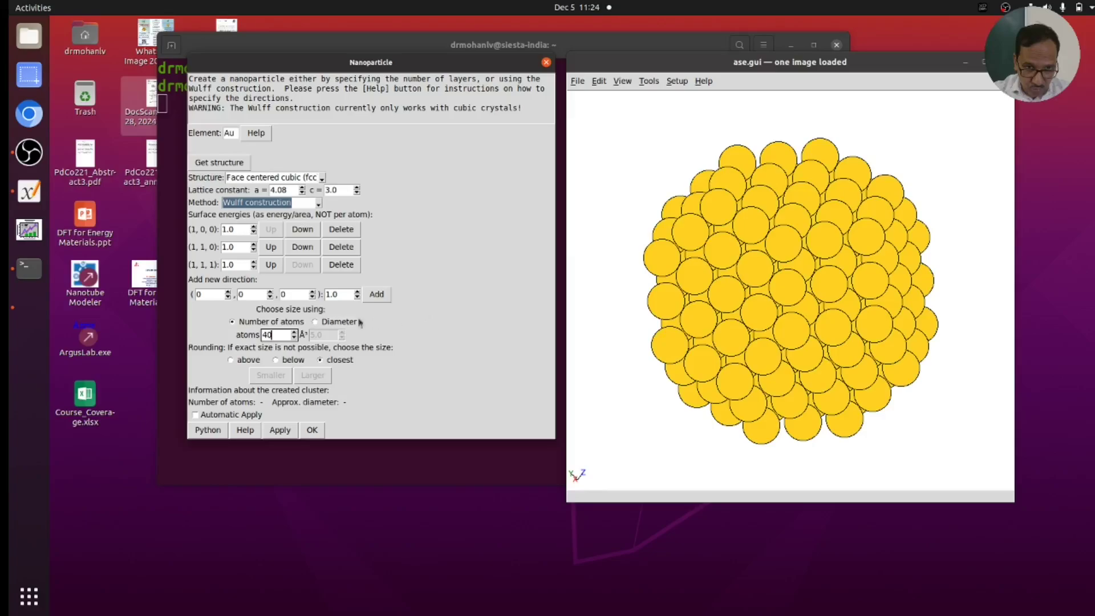
left_click(269, 335)
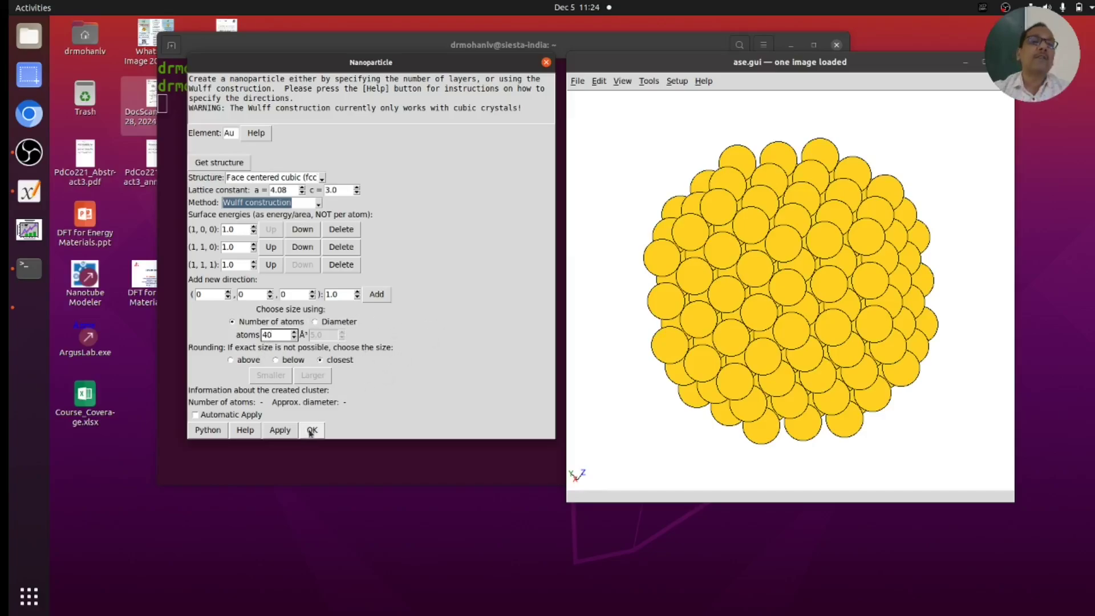
left_click(280, 430)
mouse_move(622, 170)
middle_mouse_down()
mouse_move(707, 207)
mouse_move(782, 262)
mouse_move(728, 291)
middle_mouse_up()
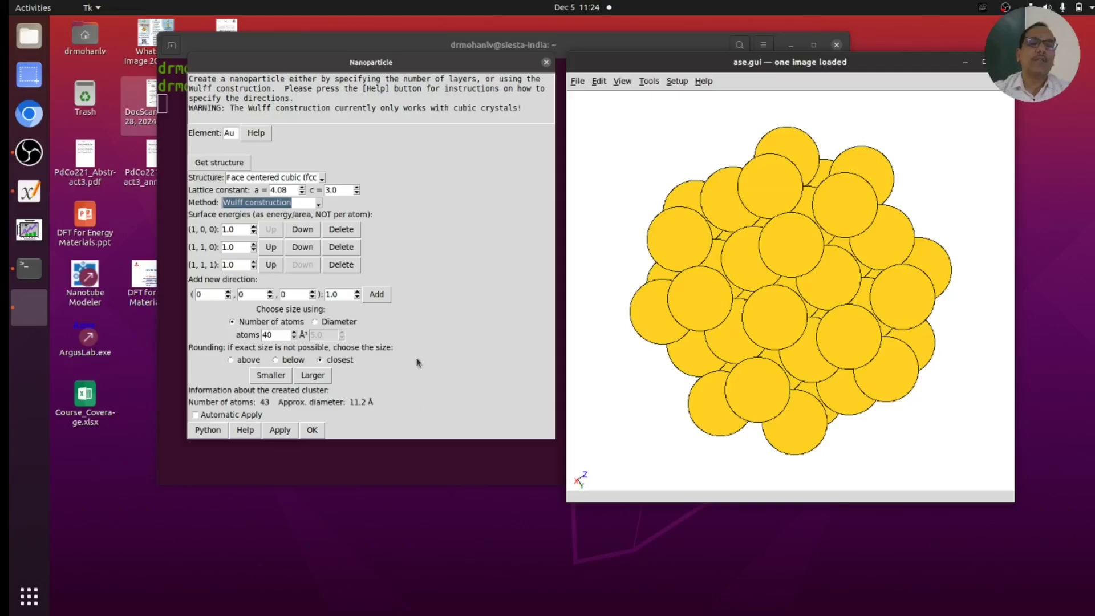
mouse_move(595, 196)
middle_mouse_down()
mouse_move(636, 175)
mouse_move(691, 257)
mouse_move(763, 238)
mouse_move(697, 298)
mouse_move(689, 232)
mouse_move(720, 217)
middle_mouse_up()
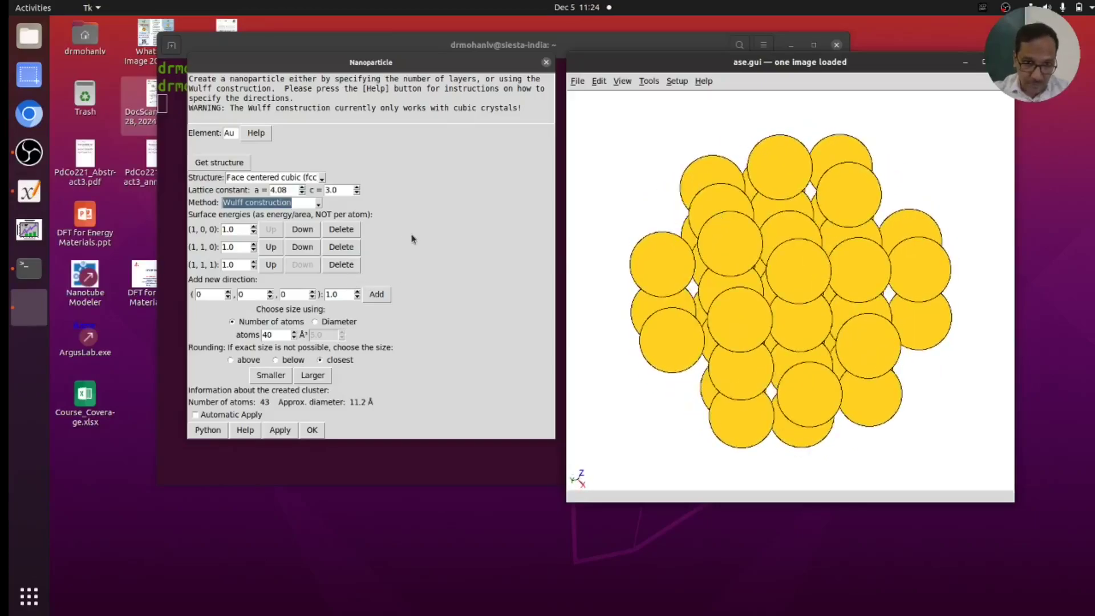
- Close the builder and save the nanoparticle as Au_np.xyz in the 5min_DFT/hop folder
left_click(546, 62)
left_click(578, 81)
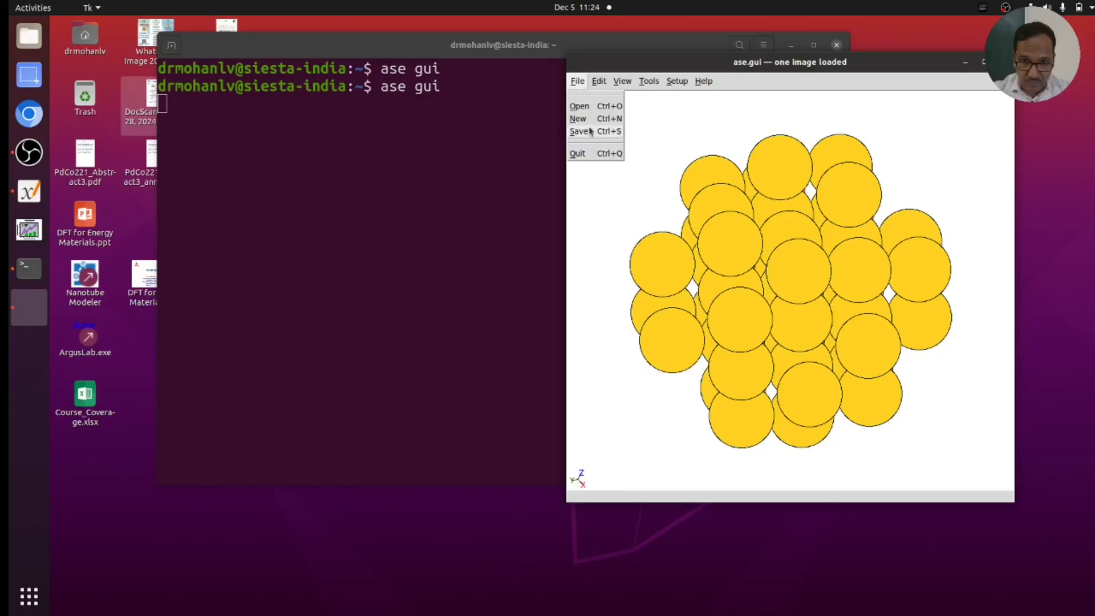
left_click(589, 134)
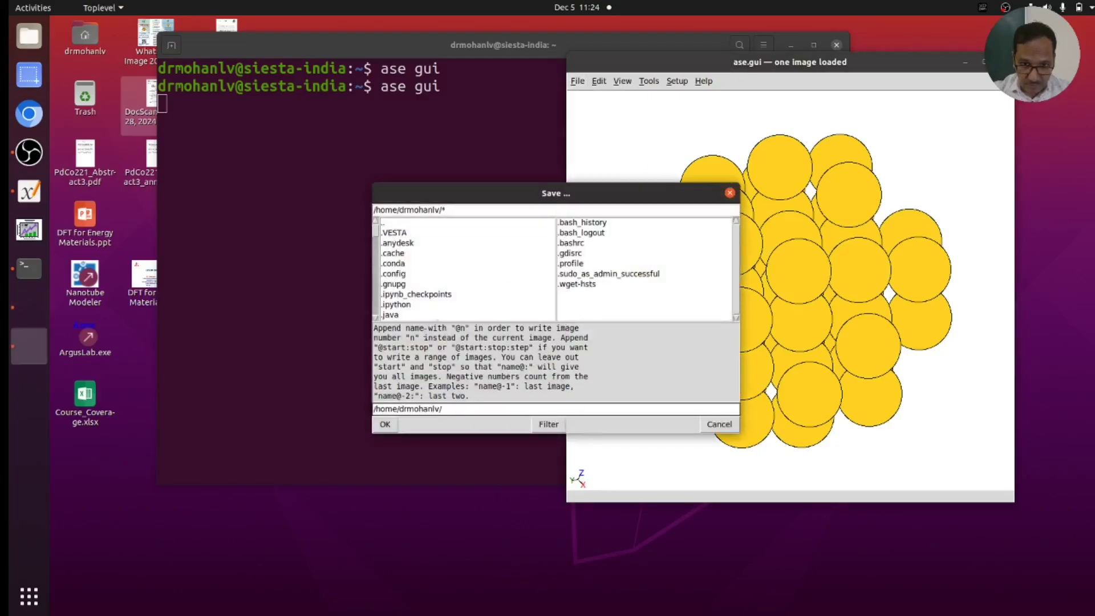
scroll(462, 266, "down", 3)
double_click(403, 256)
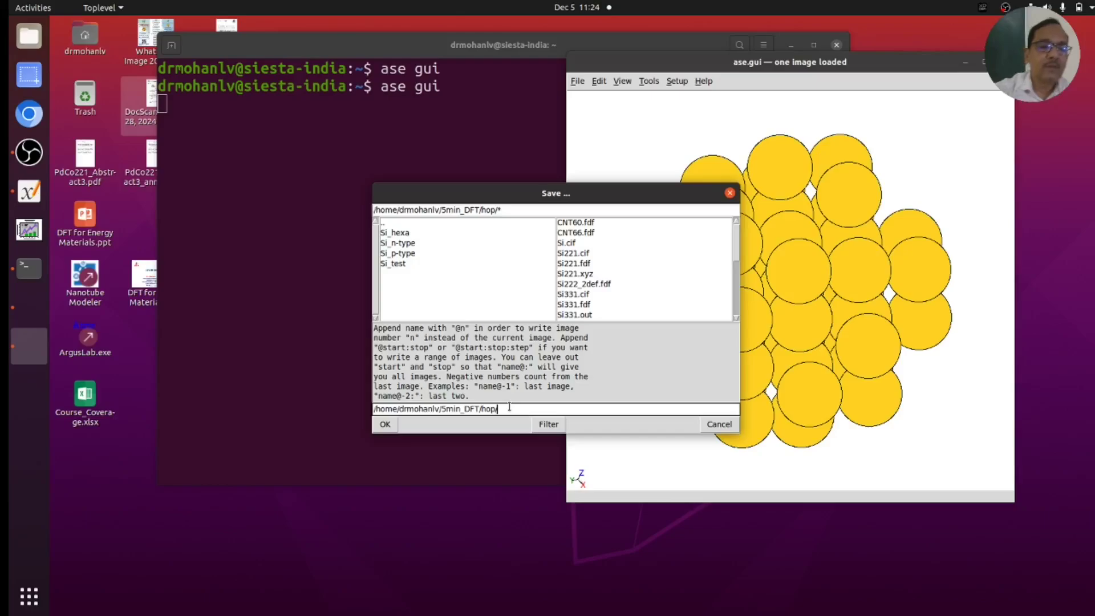
type("Au_np.xyz")
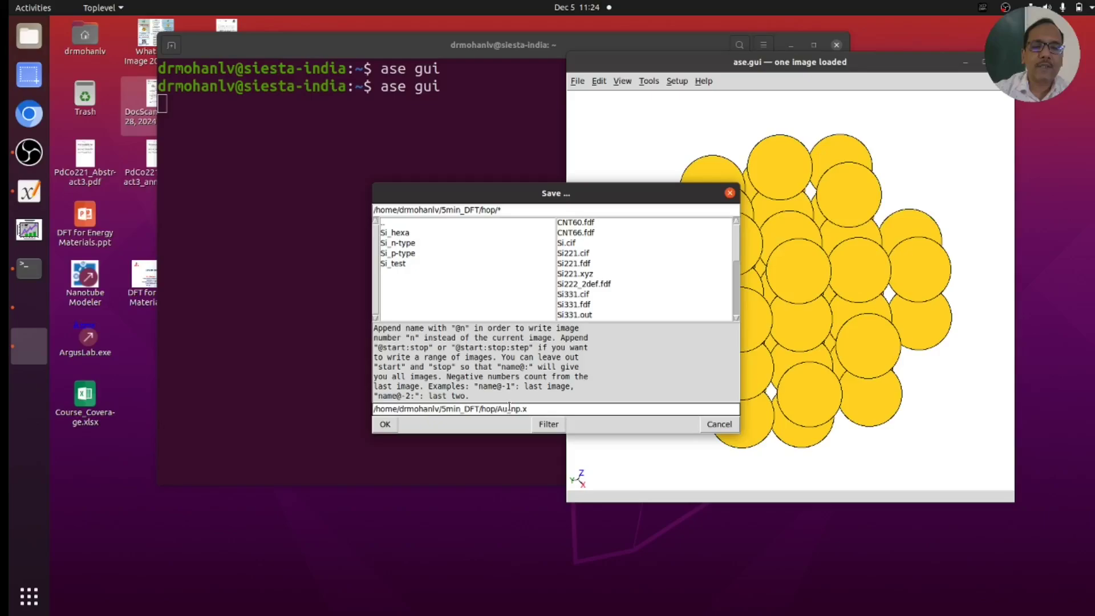
left_click(385, 424)
key("alt+Tab")
- Quit the viewer, relaunch 'ase gui' from Terminal, and enlarge the new empty window
key("ctrl+q")
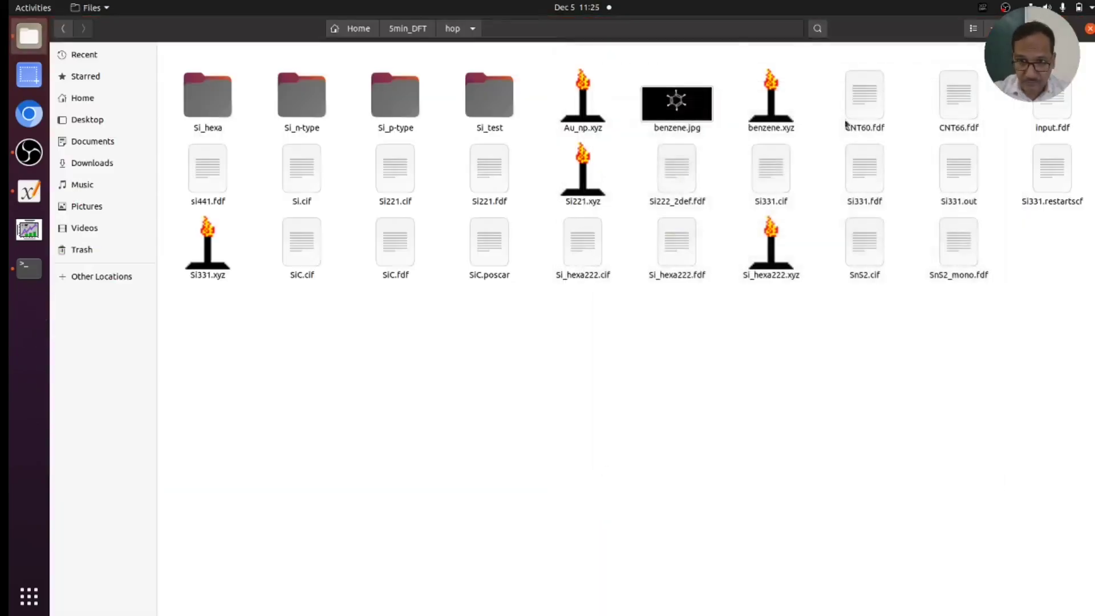
left_click(28, 268)
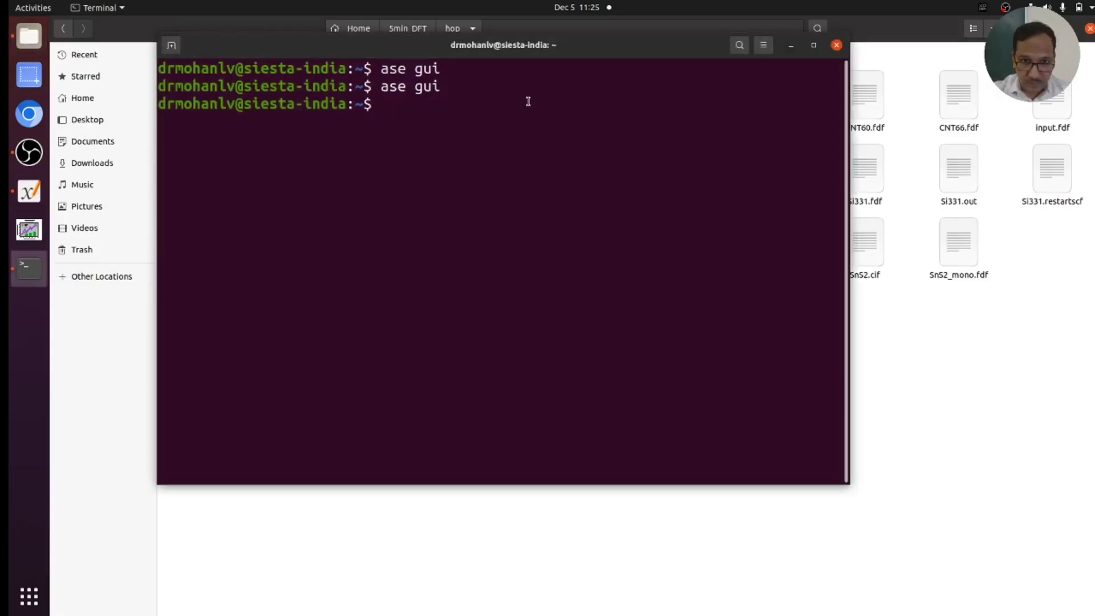
type("ase ")
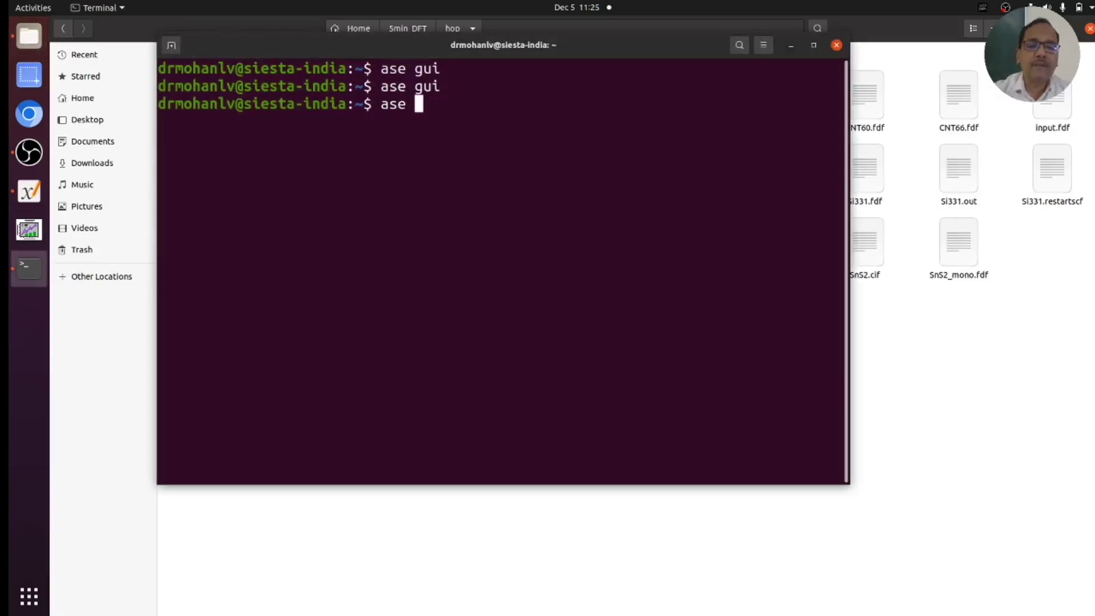
type("gui")
key("Return")
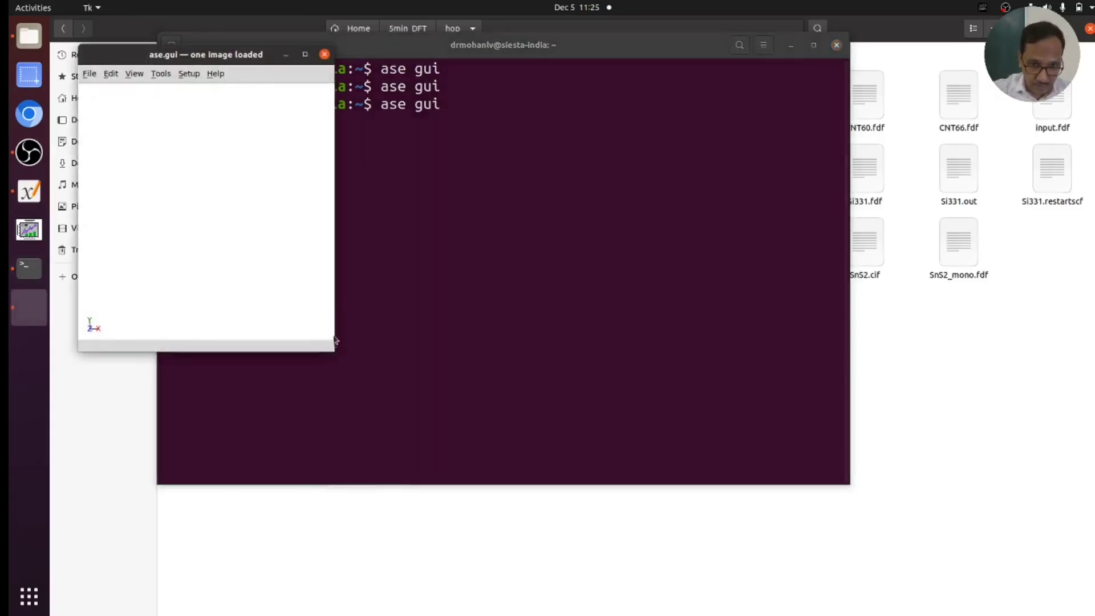
left_click_drag(331, 349, 571, 512)
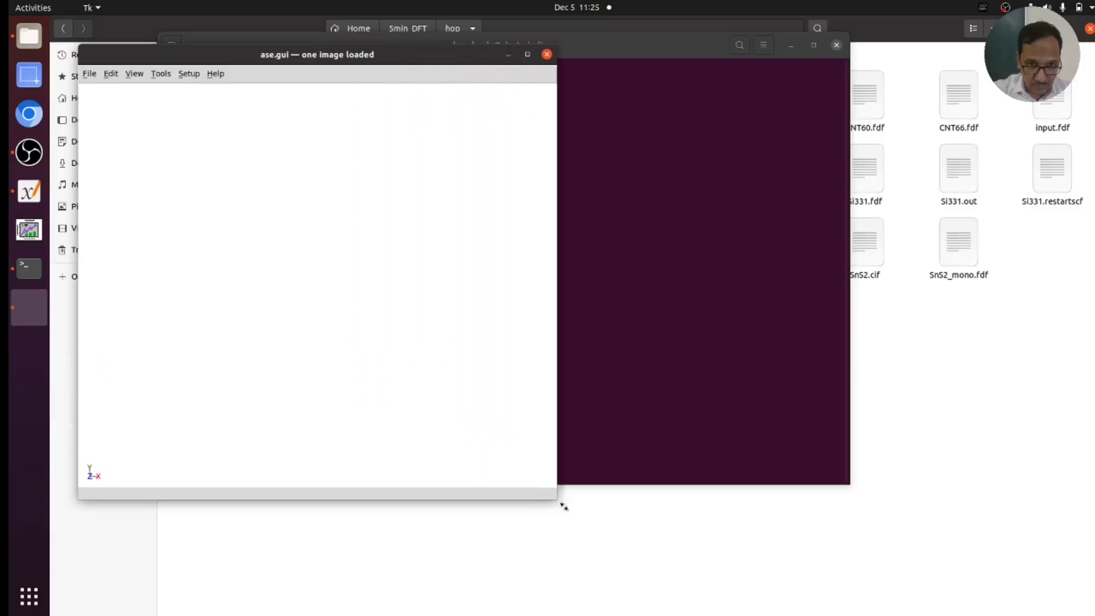
left_click(190, 74)
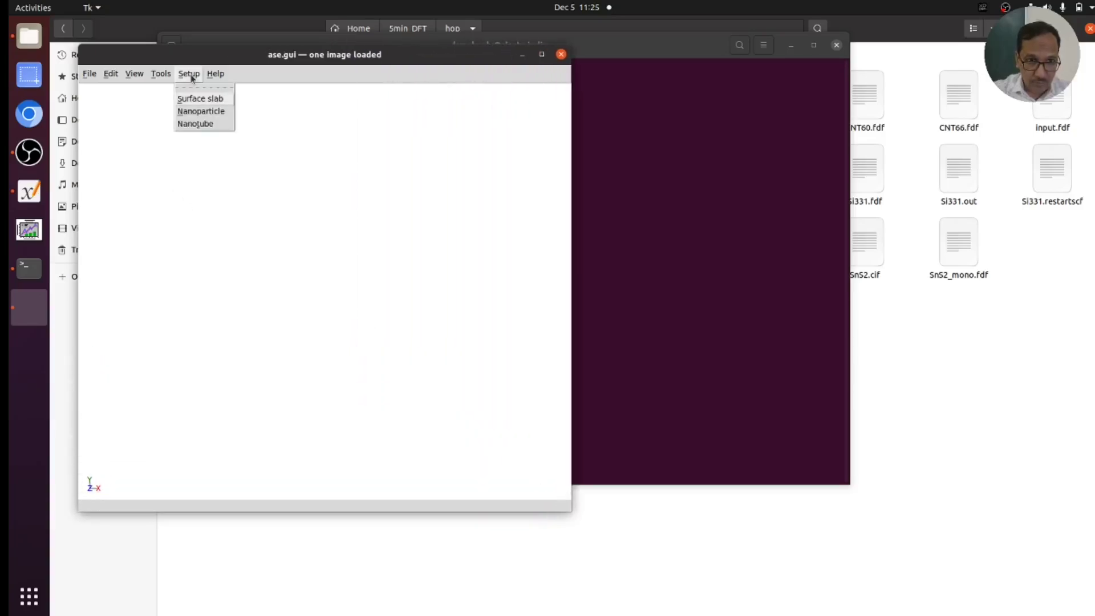
- Build a (5,5) carbon nanotube of length 6 with the Nanotube tool
left_click(193, 124)
mouse_move(234, 56)
left_mouse_down()
mouse_move(587, 93)
mouse_move(668, 46)
left_mouse_up()
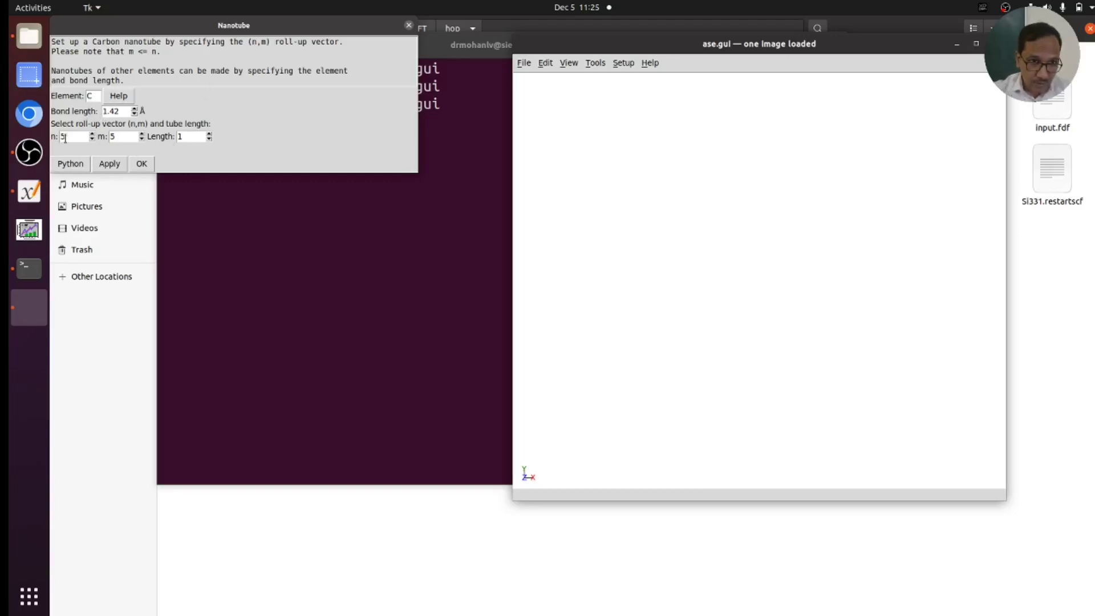
left_click_drag(64, 137, 90, 139)
key("Tab")
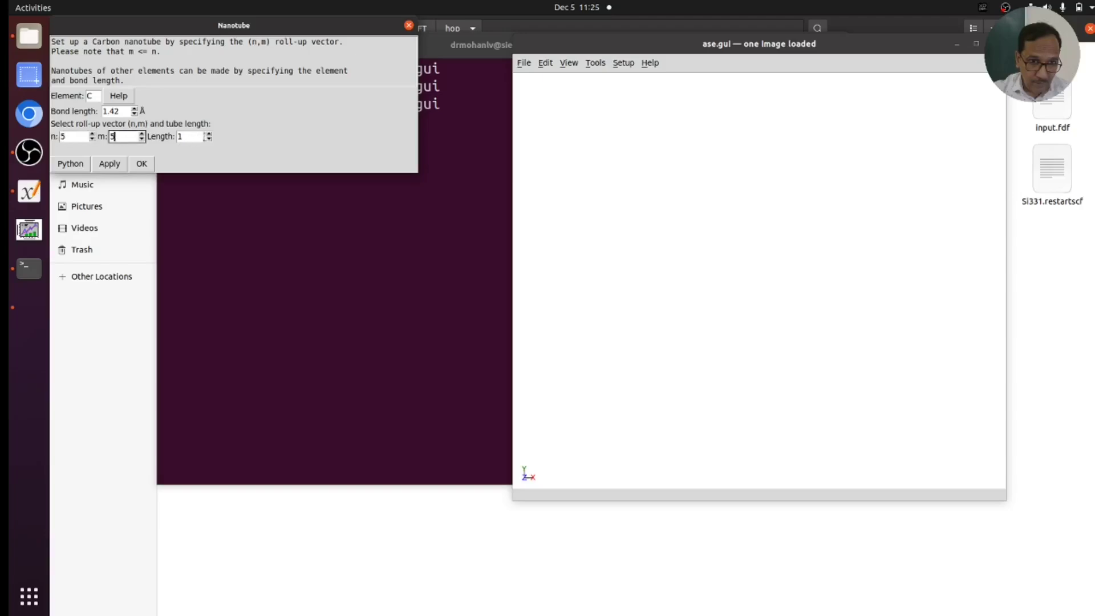
left_click(210, 136)
left_click(210, 135)
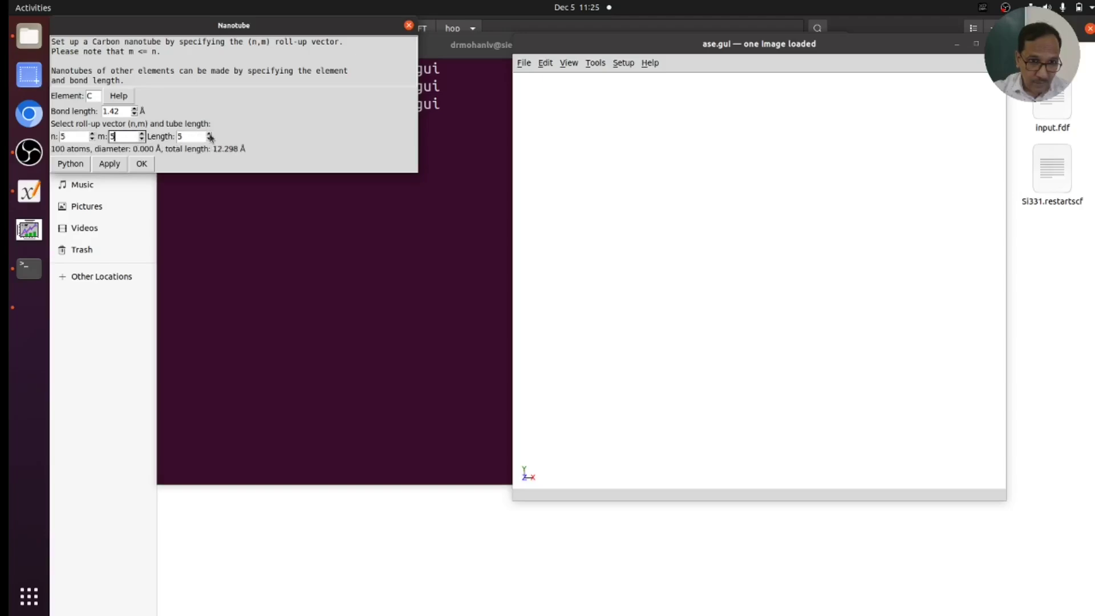
left_click(110, 163)
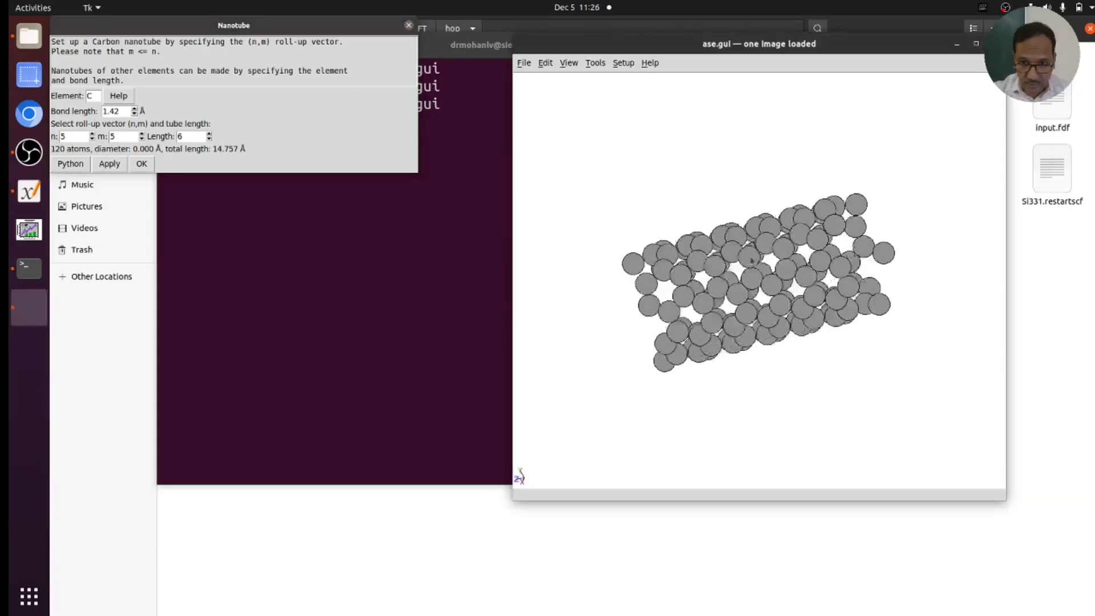
- Turn on bond display, tilt the tube, and clear the roll-up m value to 0
left_click(570, 65)
left_click(590, 112)
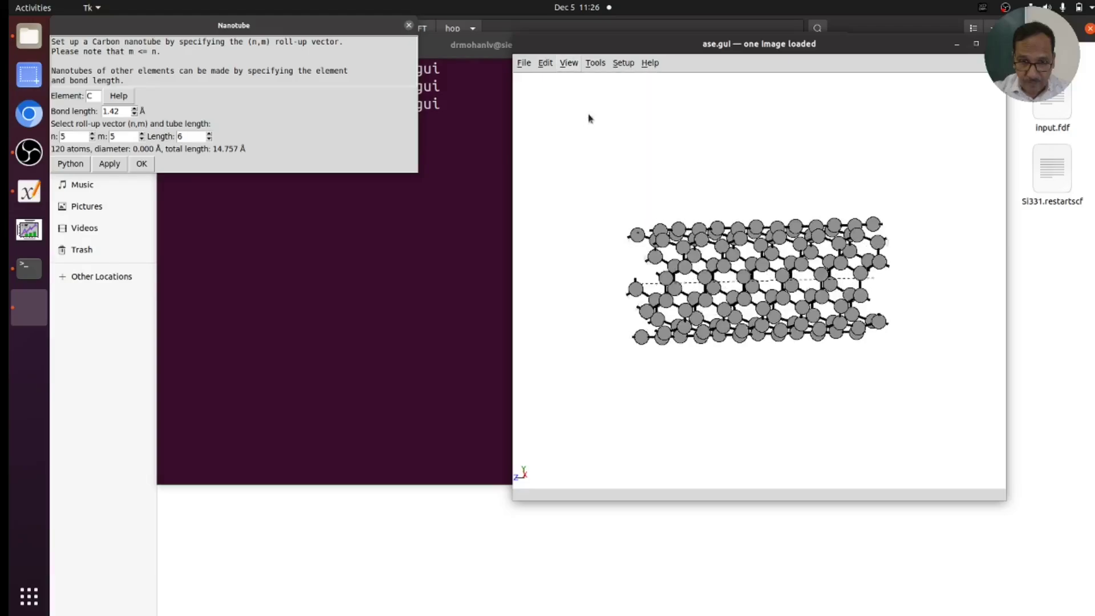
mouse_move(587, 115)
left_mouse_down()
mouse_move(757, 152)
mouse_move(650, 195)
mouse_move(677, 179)
mouse_move(677, 137)
mouse_move(678, 224)
mouse_move(676, 166)
left_mouse_up()
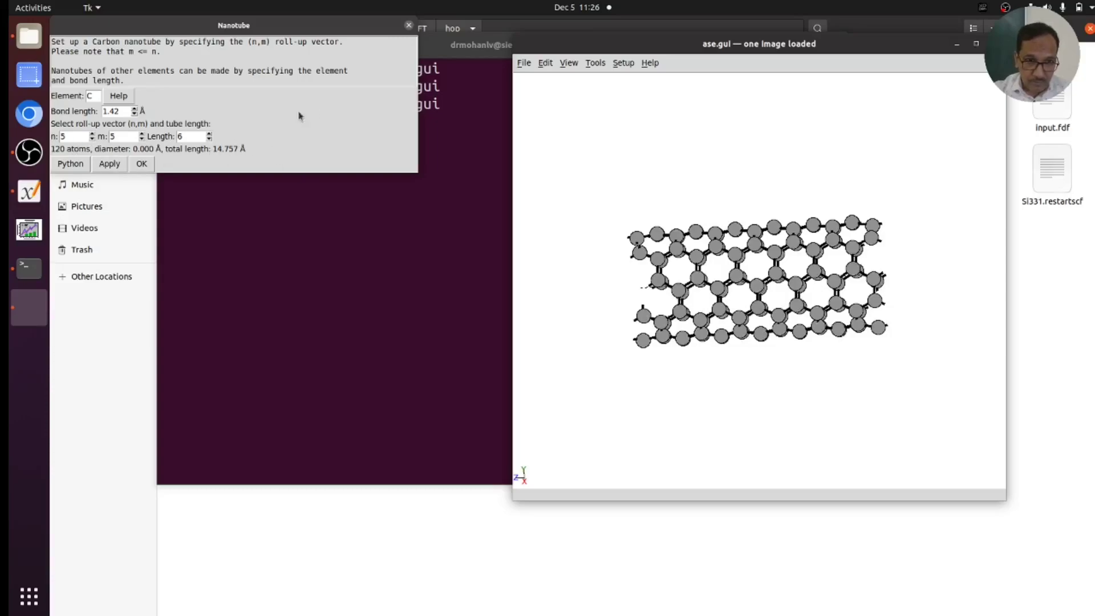
double_click(120, 136)
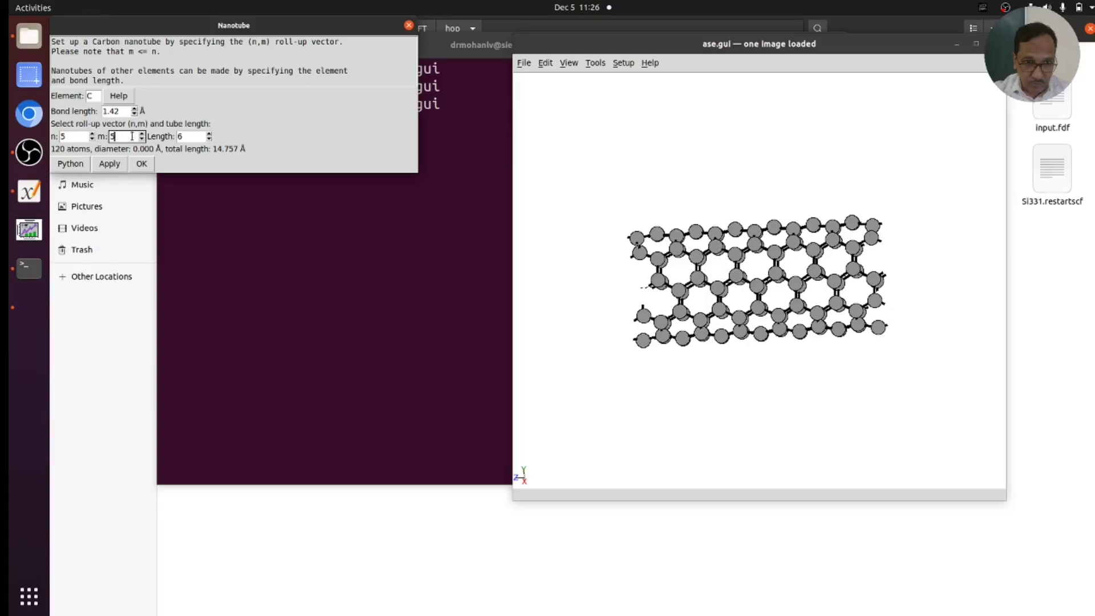
key("BackSpace")
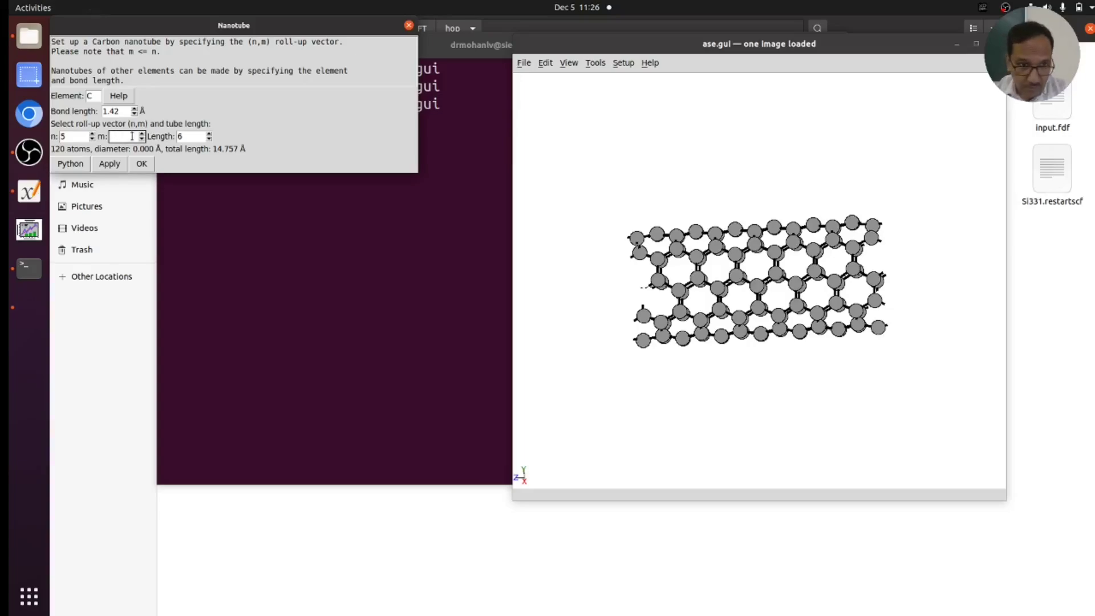
type("0")
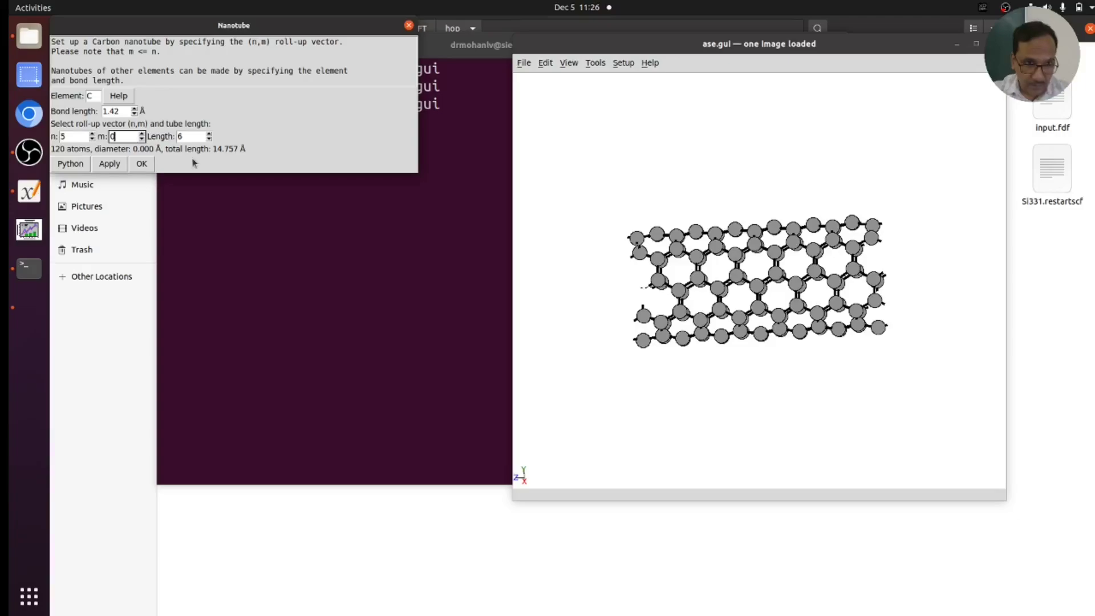
- Rebuild the nanotube with roll-up vector (5,0) and rotate it to inspect
left_click(142, 164)
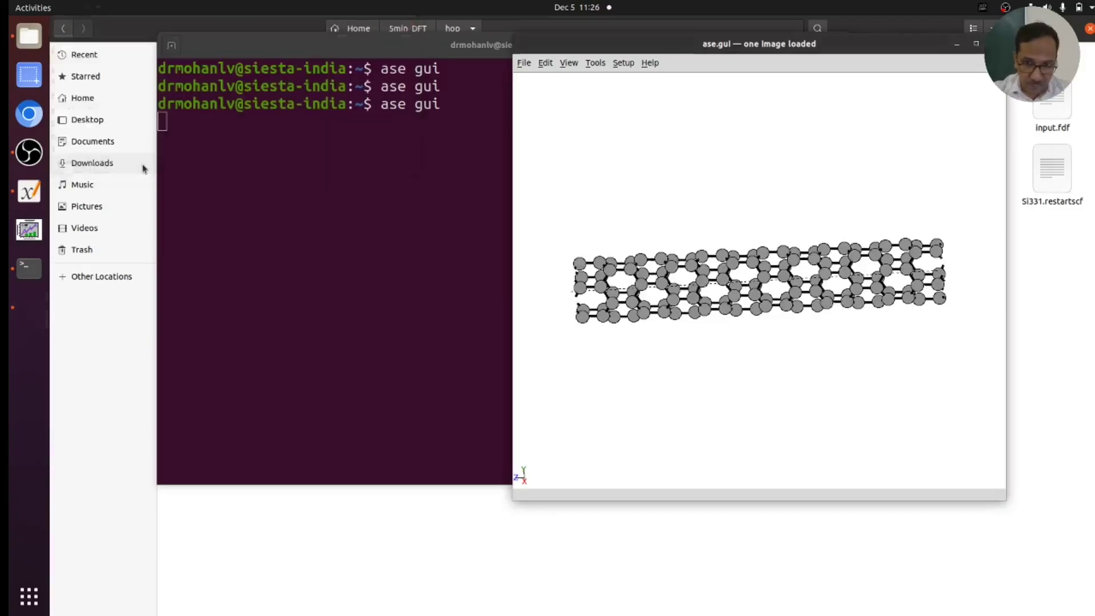
mouse_move(559, 163)
middle_mouse_down()
mouse_move(670, 229)
mouse_move(561, 137)
middle_mouse_up()
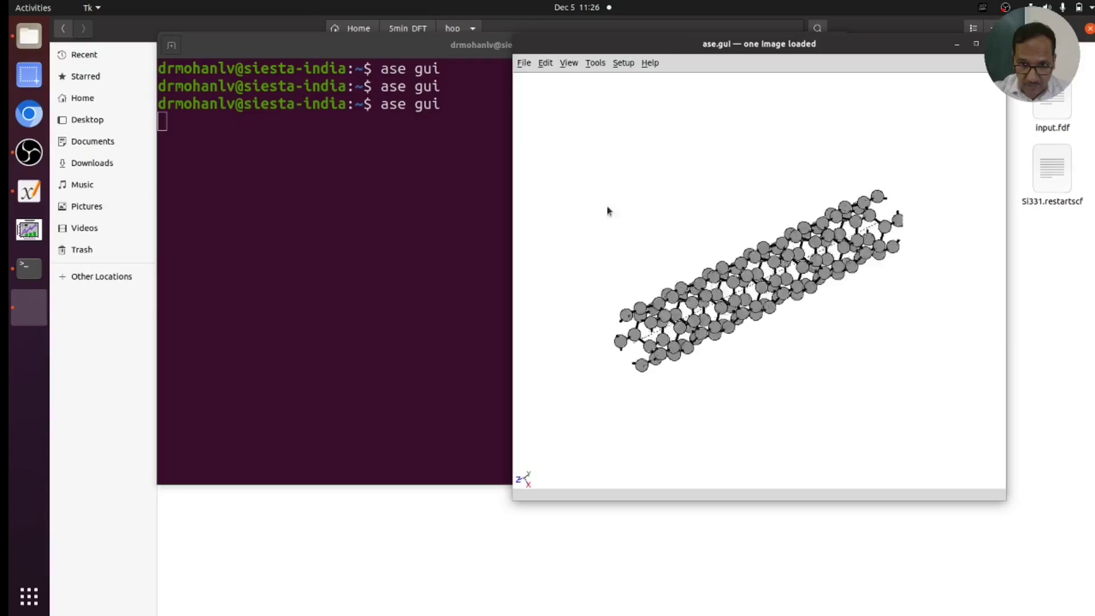
middle_click_drag(690, 364, 679, 283)
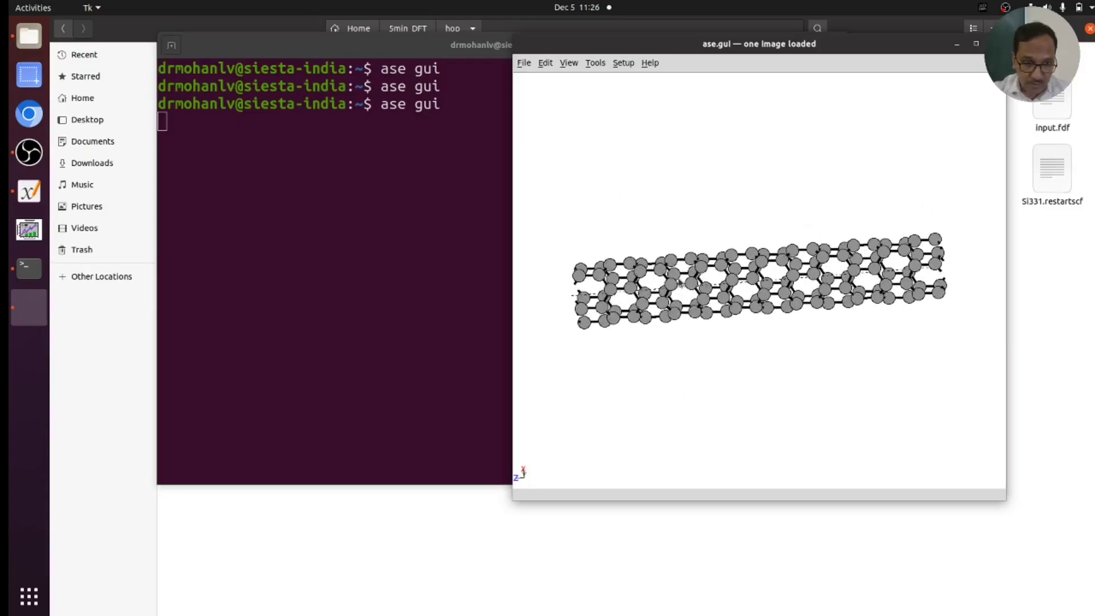